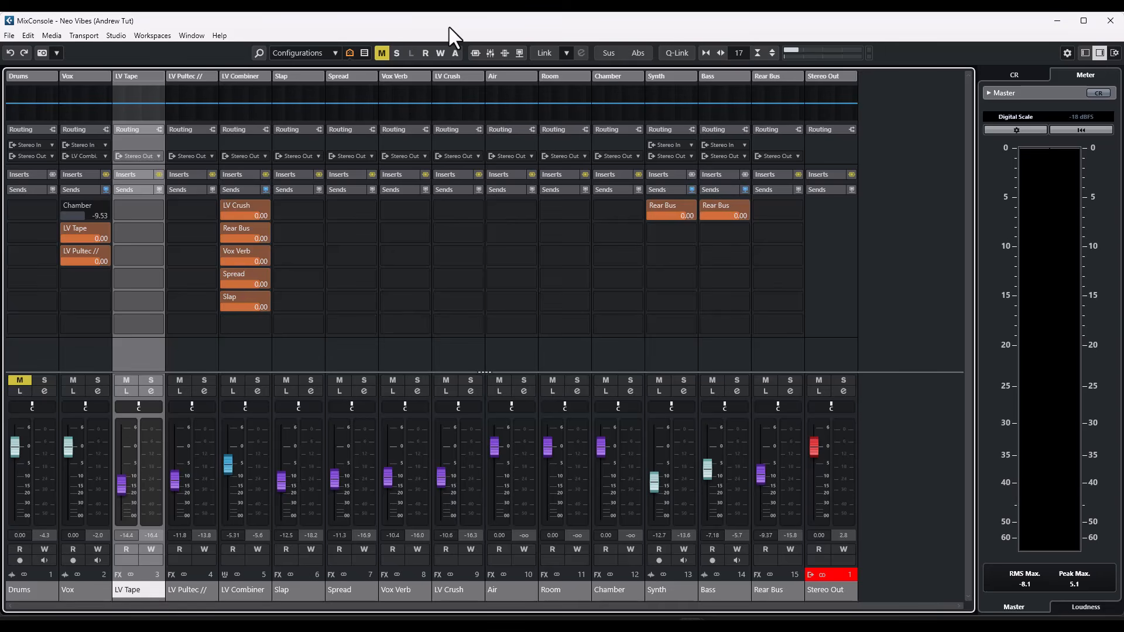
- Play the mix and compare how it sounds with all channel inserts bypassed and active
key("space")
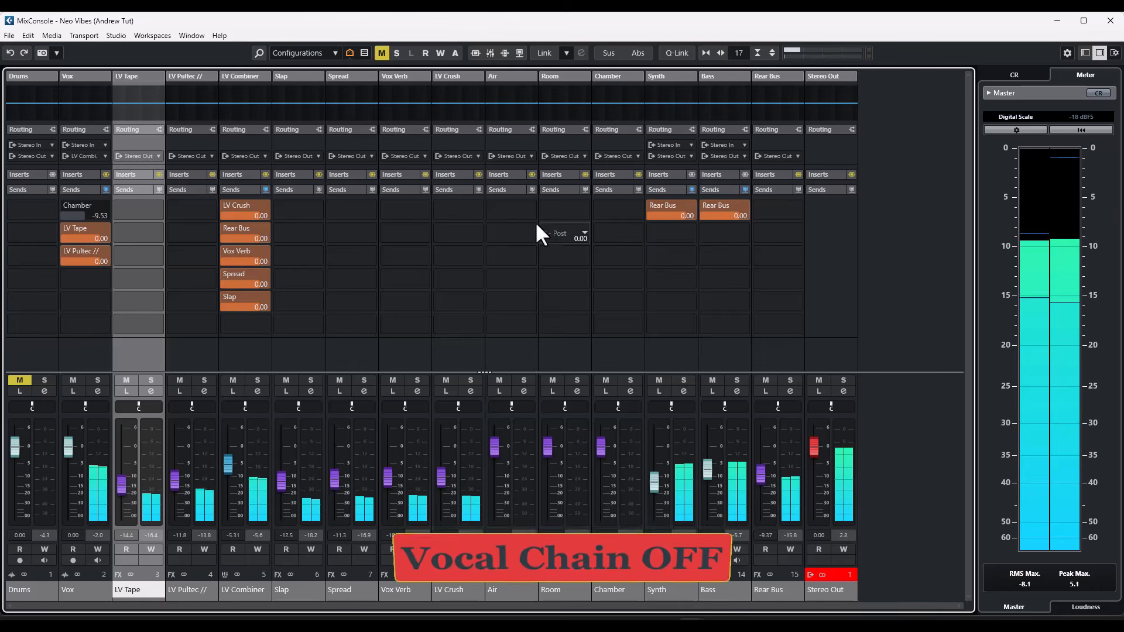
left_click(476, 50)
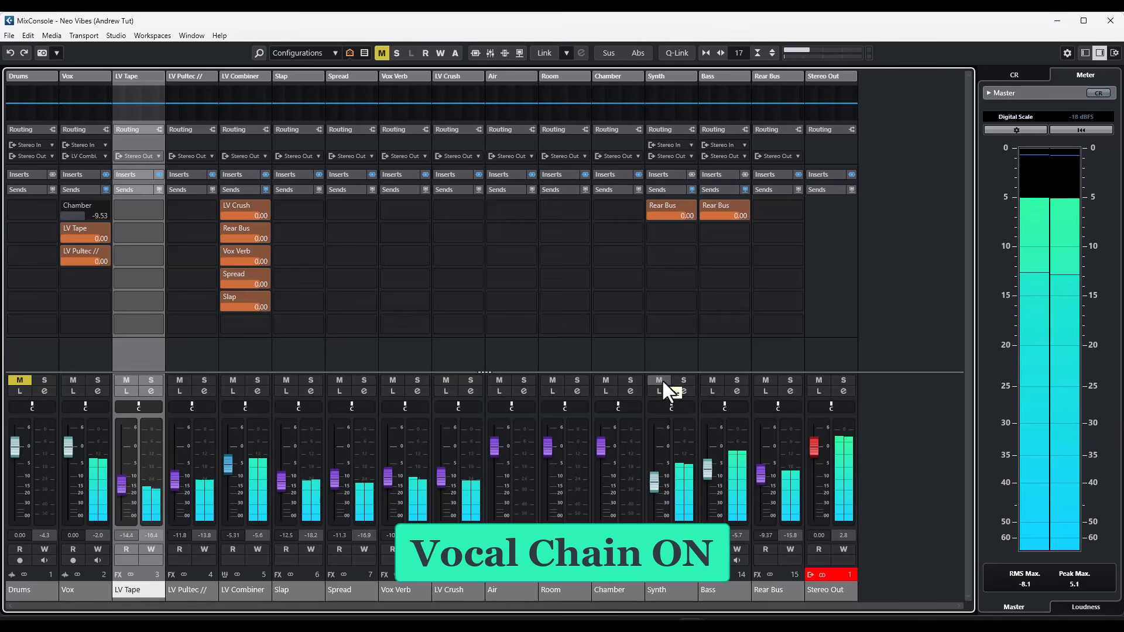
left_click(475, 53)
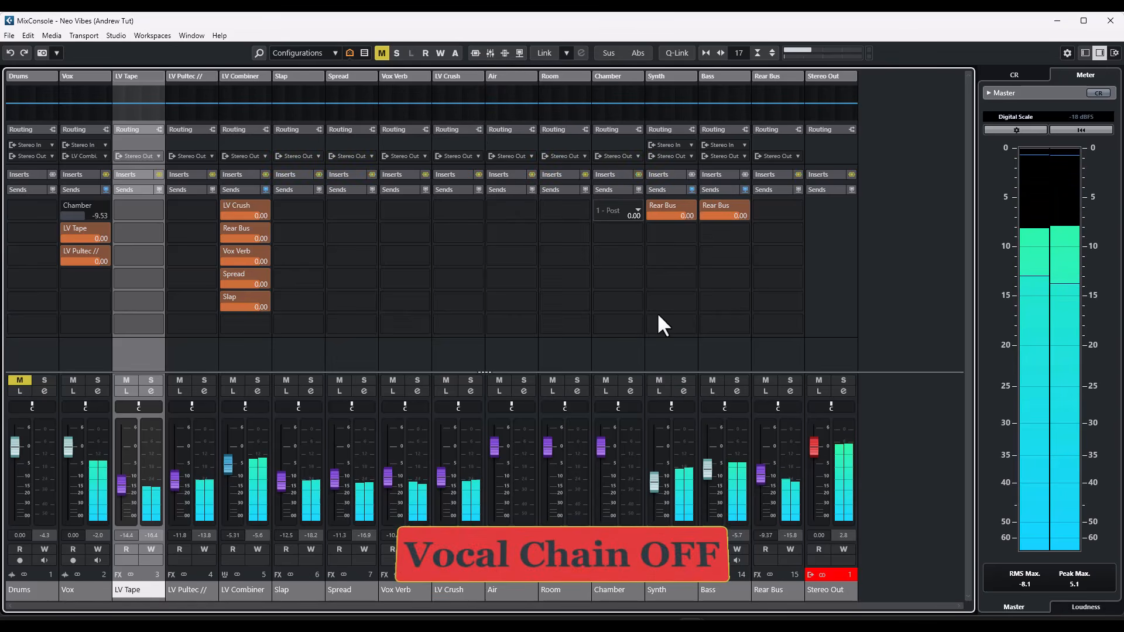
- Mute the Synth and Bass channels, reactivate all inserts while listening to the vocal, and stop playback
left_click(652, 378)
left_click(712, 380)
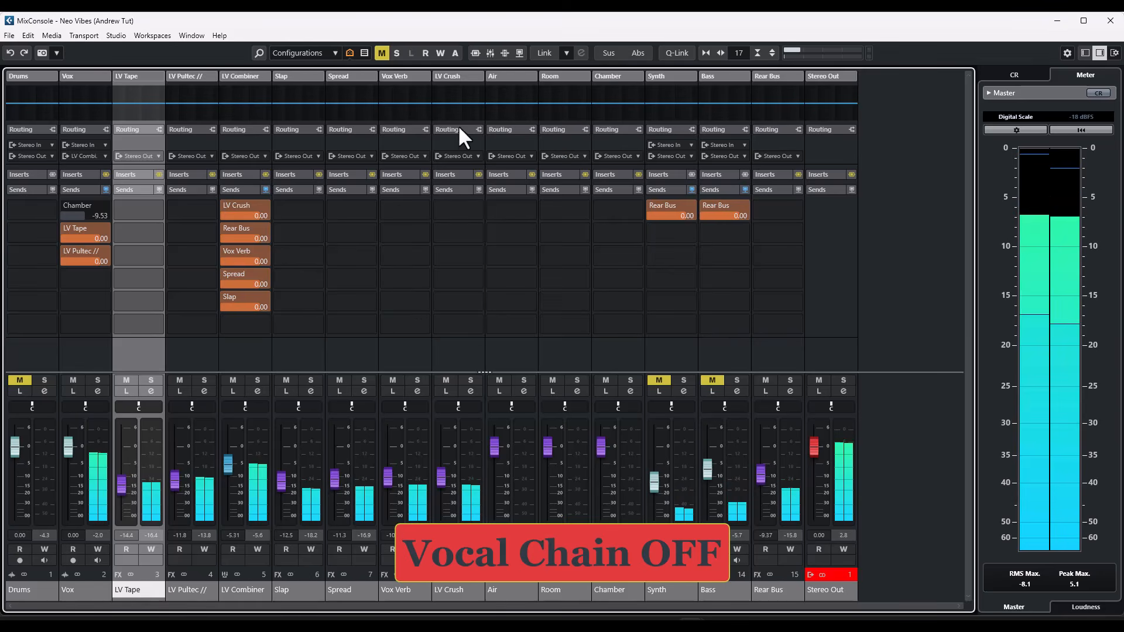
left_click(475, 52)
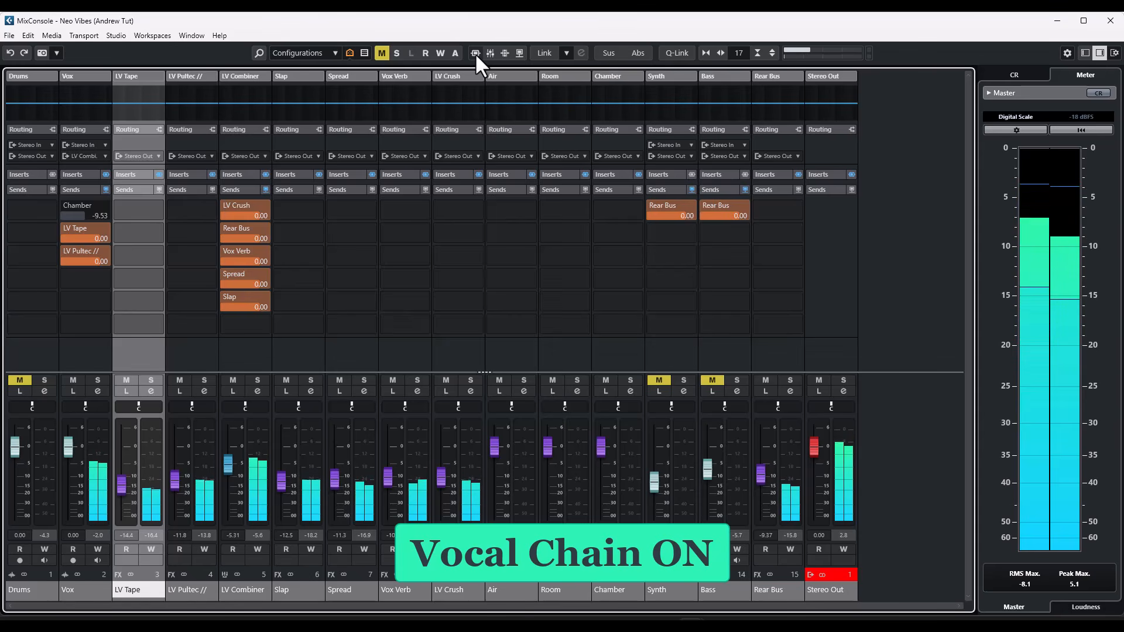
key("space")
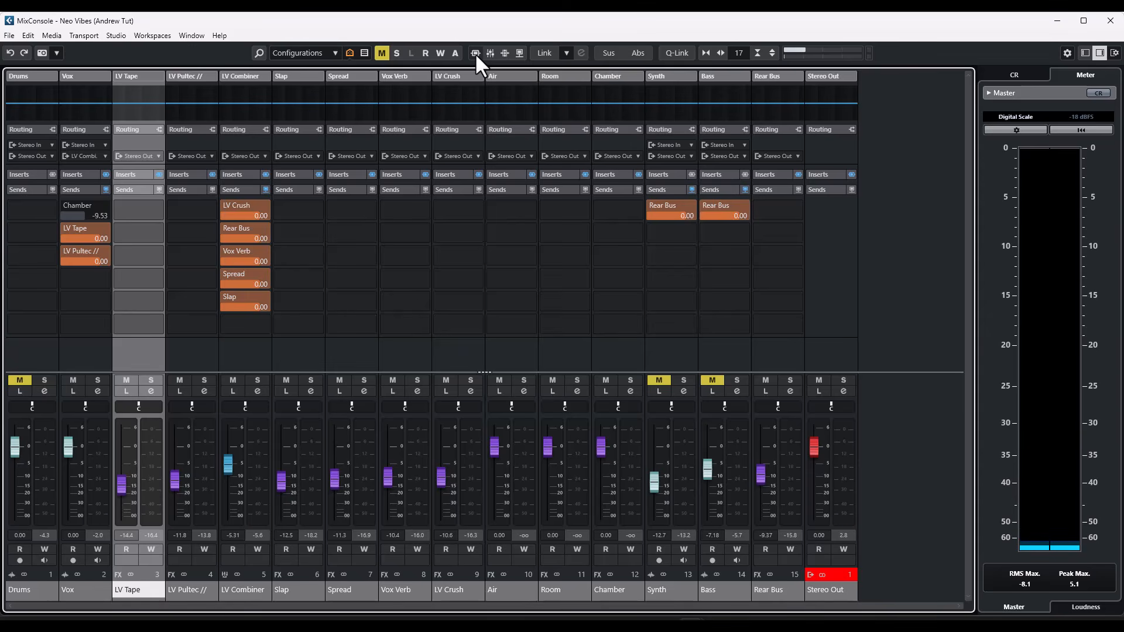
- Bypass all sends on the LV Combiner channel and switch off the Vox send to LV Pultec //
left_click(265, 190)
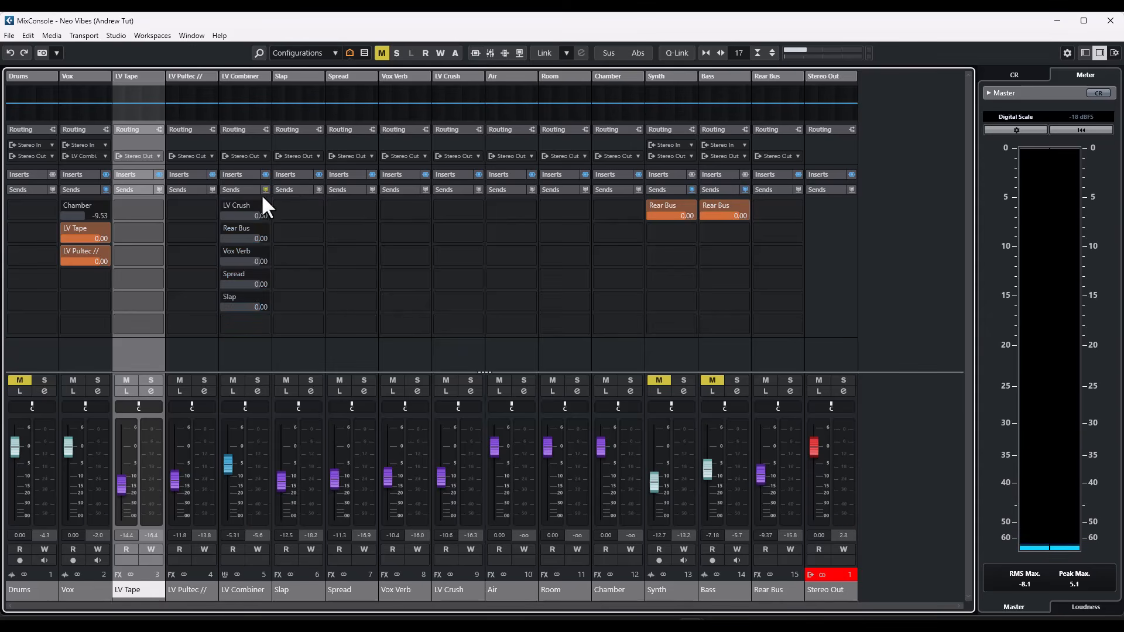
left_click(66, 251)
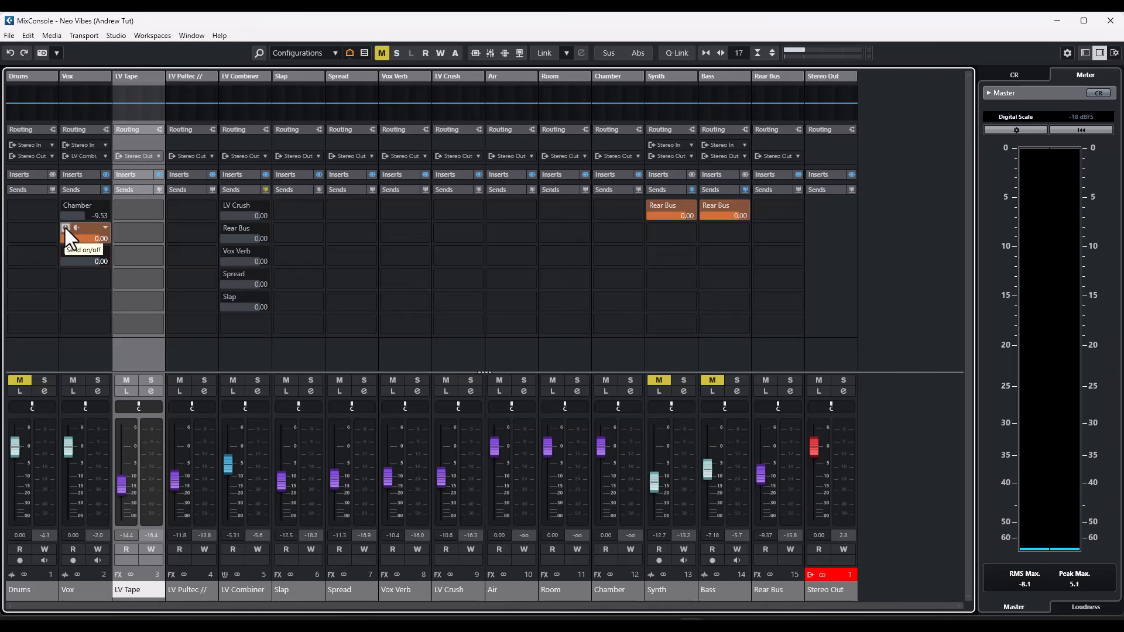
- Open the editors of both LV Tape inserts, UADx Oxide Tape Recorder and RVox Stereo
left_click(125, 174)
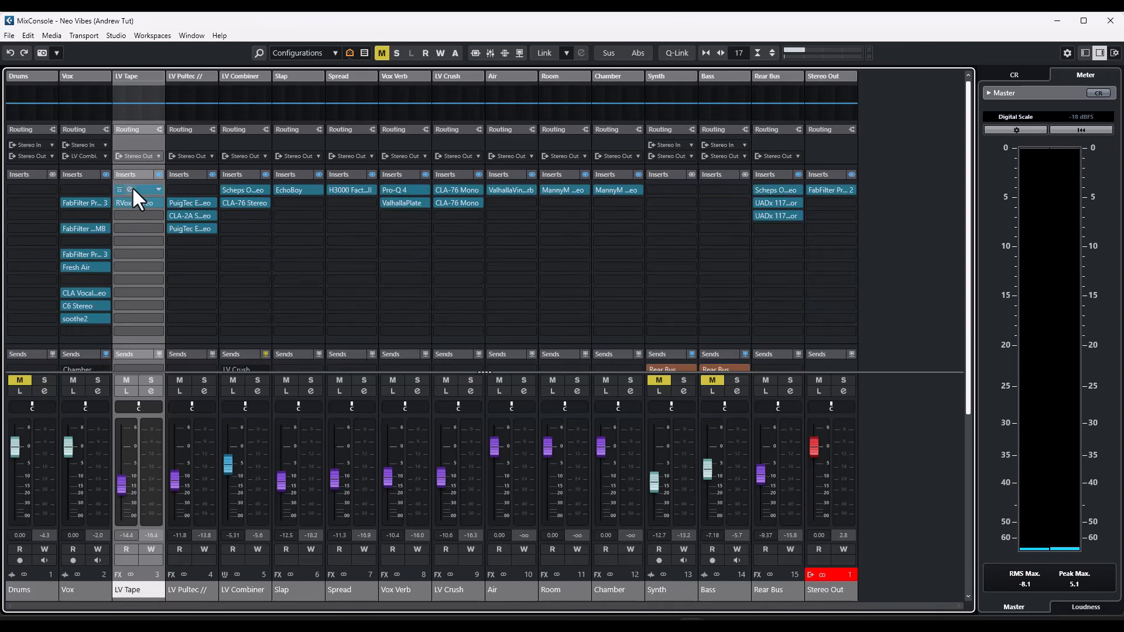
left_click(131, 188)
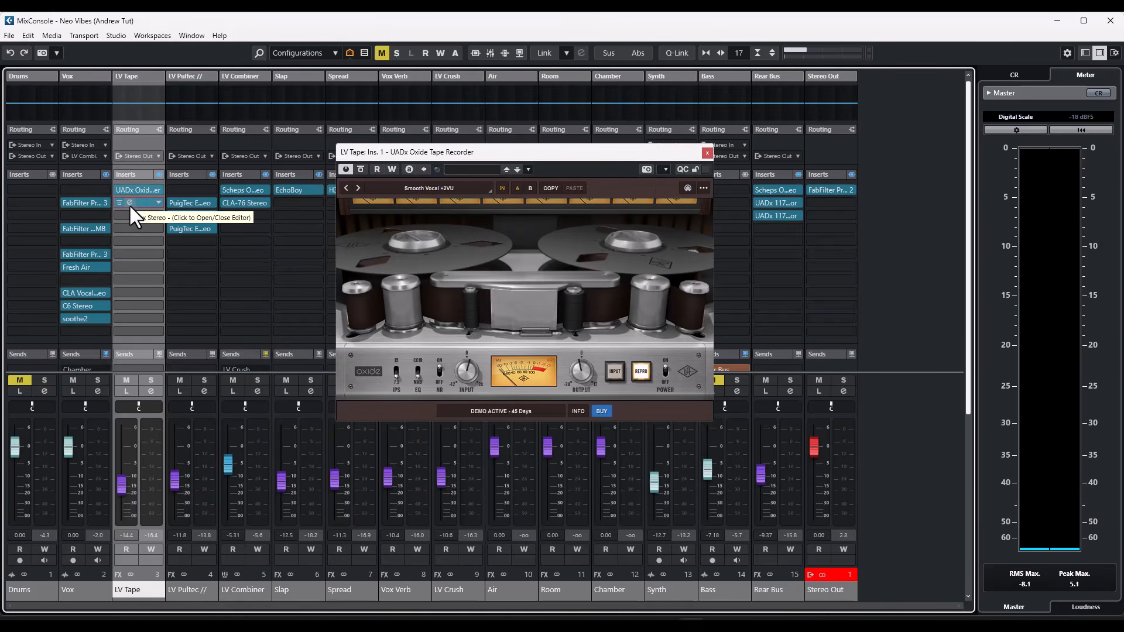
left_click(129, 204)
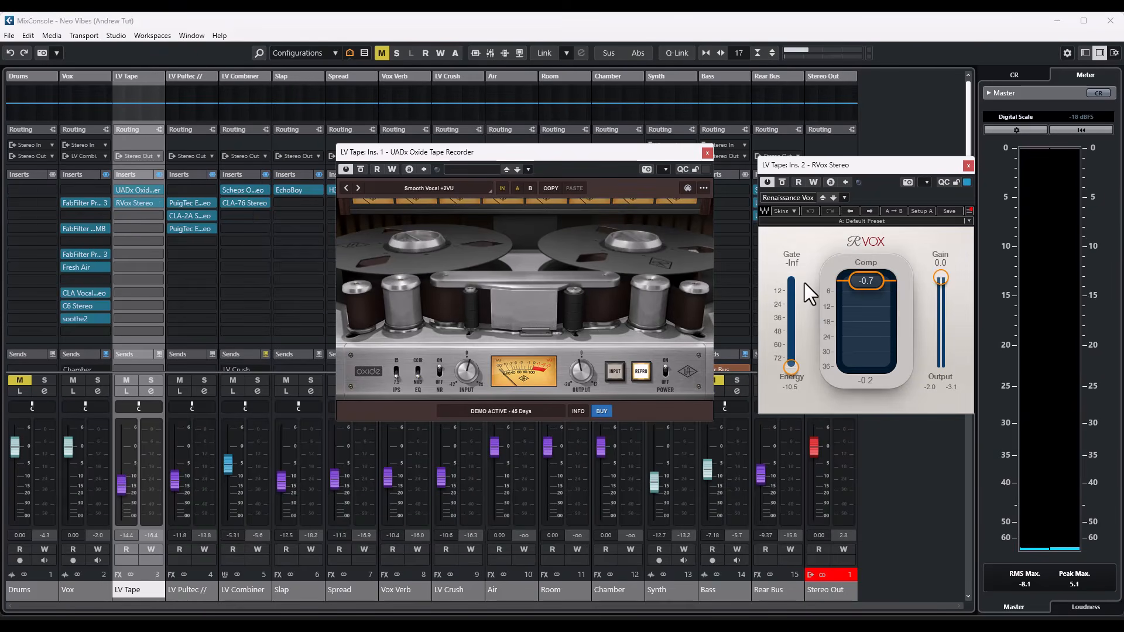
- Compare the playing vocal with the Vox send to LV Tape off and on, leaving it on and playback stopped
left_click(130, 175)
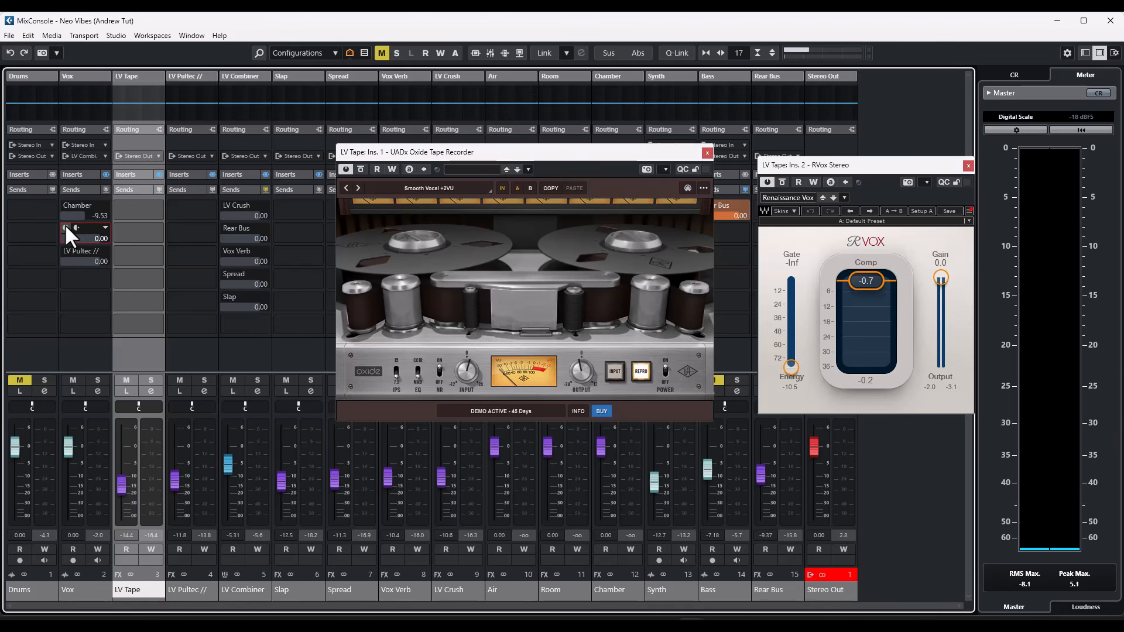
key("space")
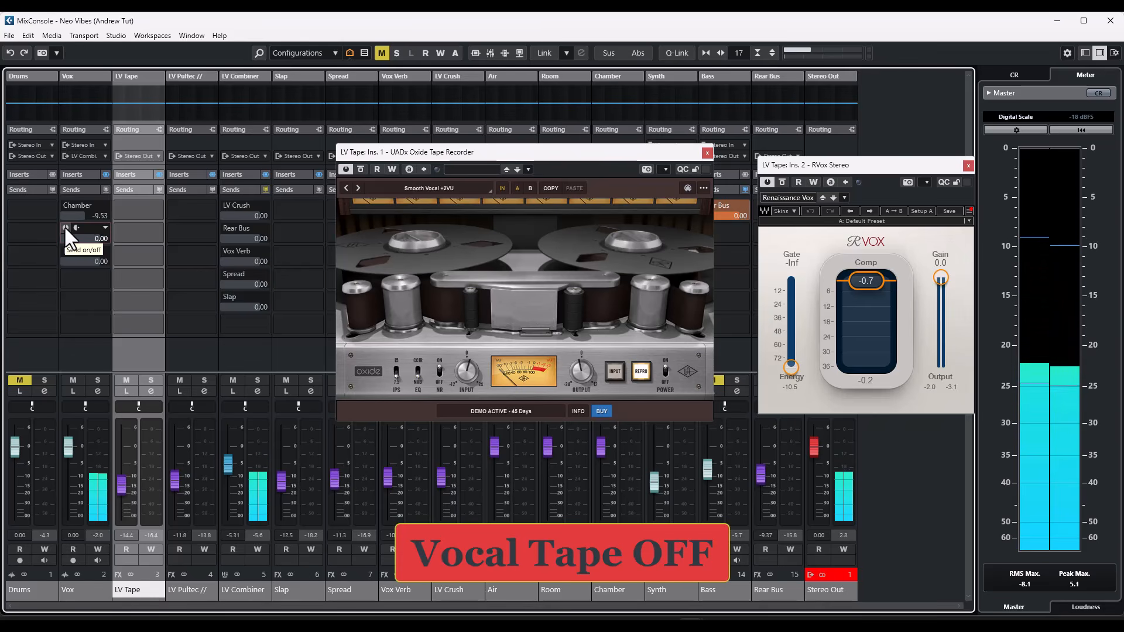
left_click(65, 227)
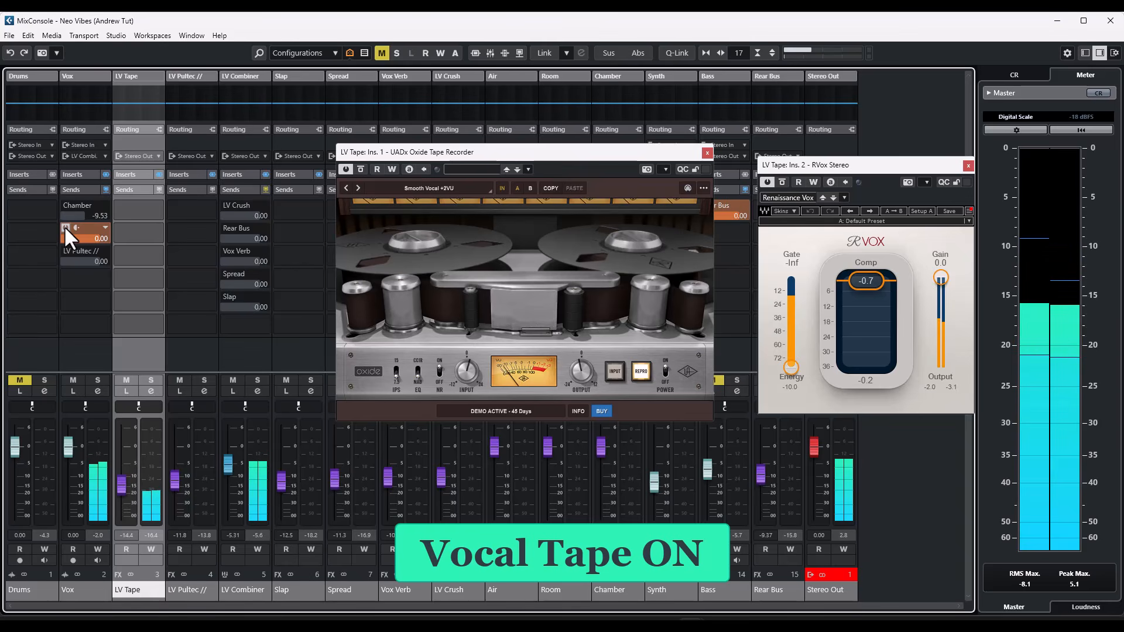
key("space")
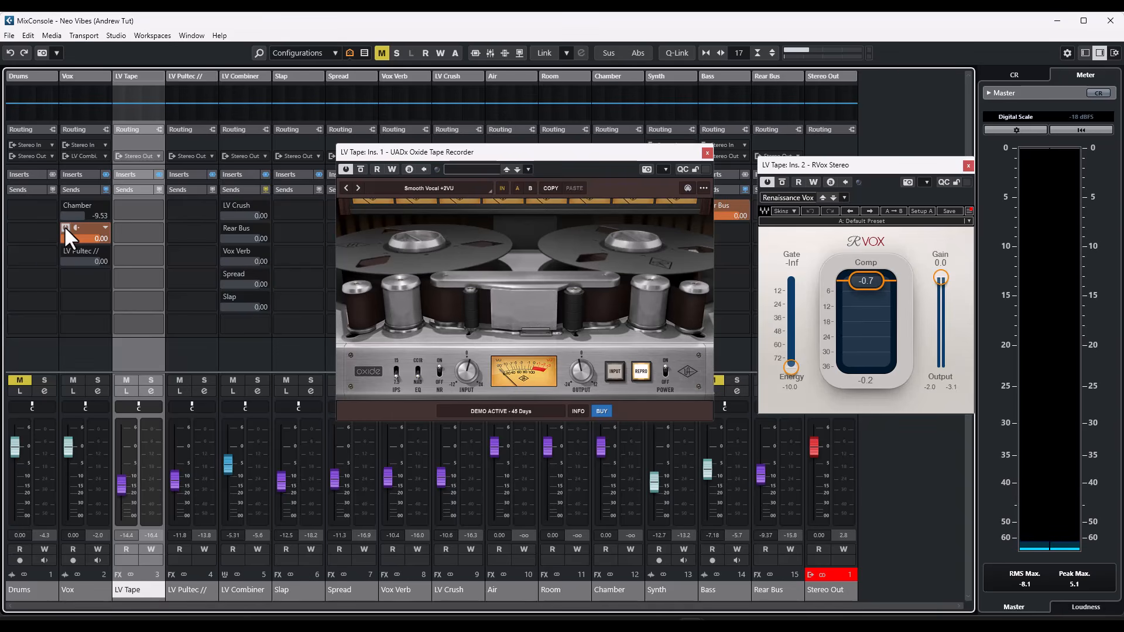
- Close both LV Tape plug-in editors and switch on the Vox send to LV Pultec //
left_click(707, 153)
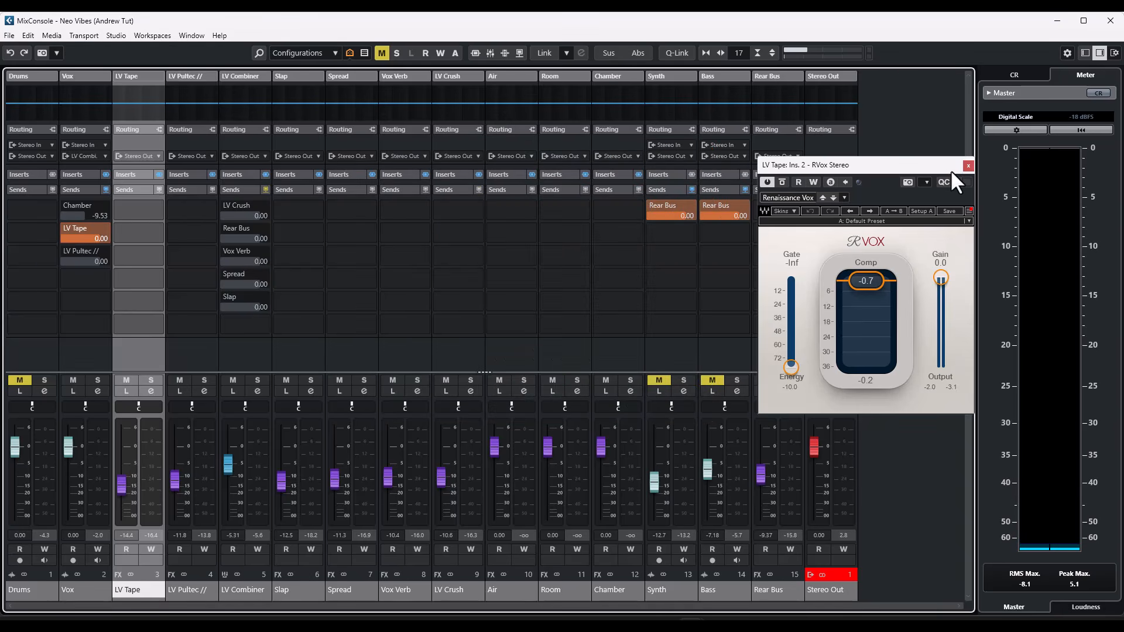
left_click(967, 165)
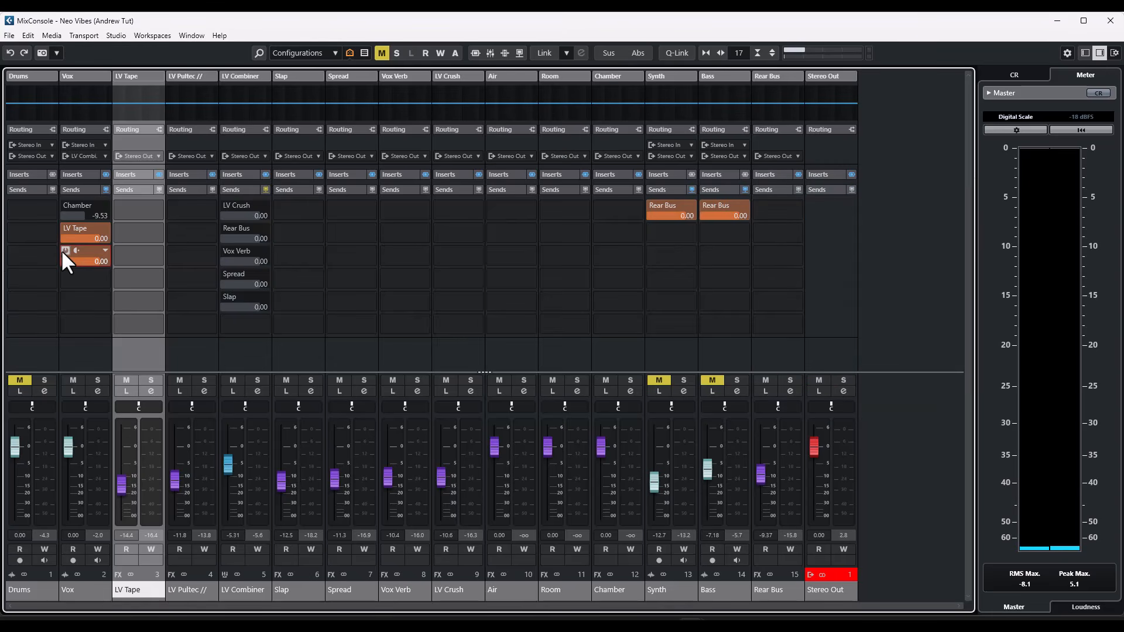
- Open the three LV Pultec // insert editors, PuigTec EQP1A, CLA-2A and the second PuigTec EQP1A, and stack them in insert order
left_click(185, 174)
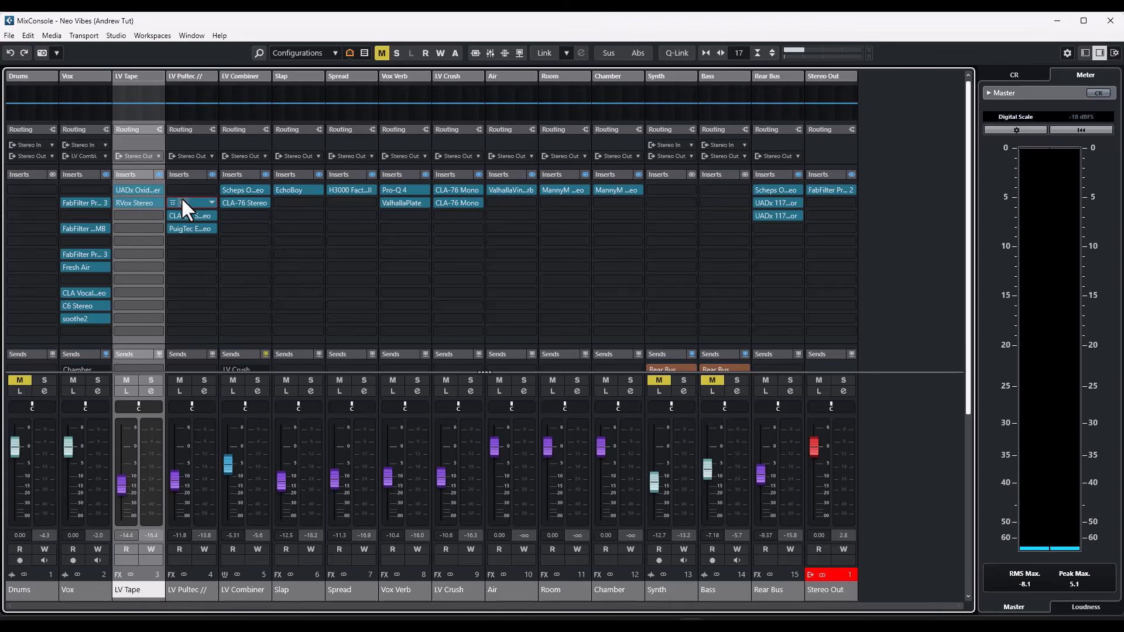
left_click(184, 216)
left_click(184, 215)
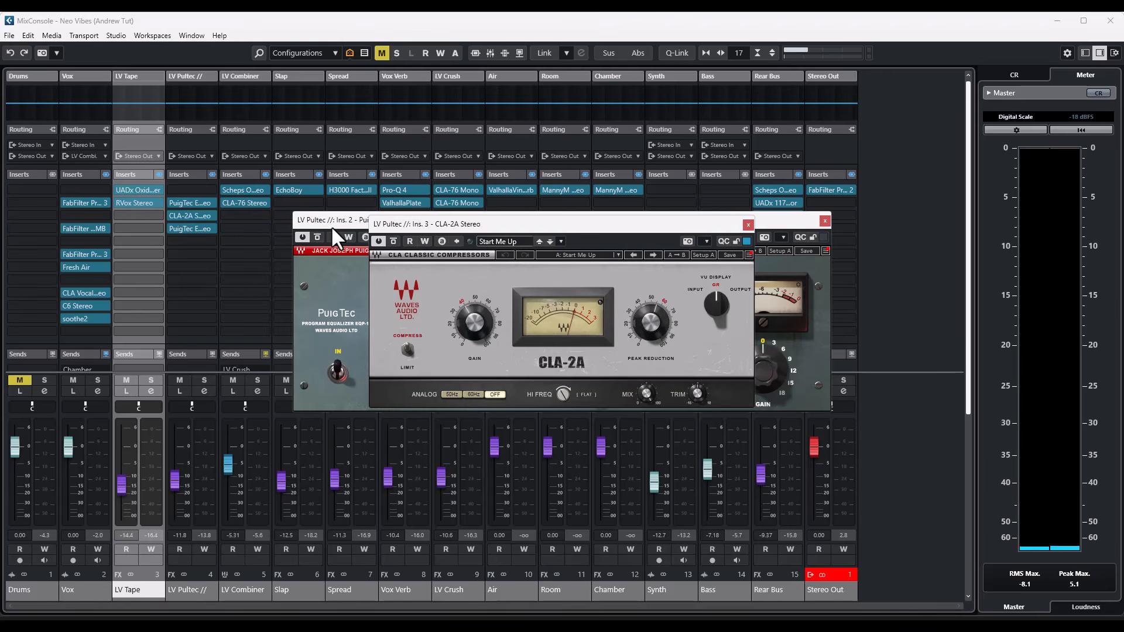
left_click_drag(331, 223, 351, 52)
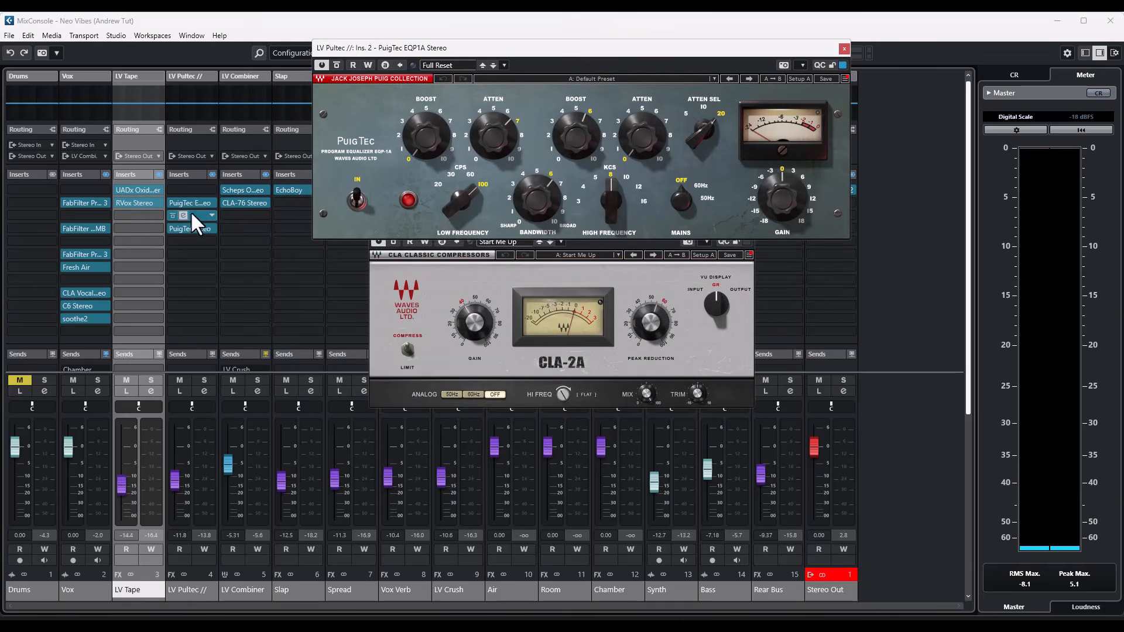
left_click(185, 228)
left_click_drag(553, 222, 543, 404)
left_click(559, 251)
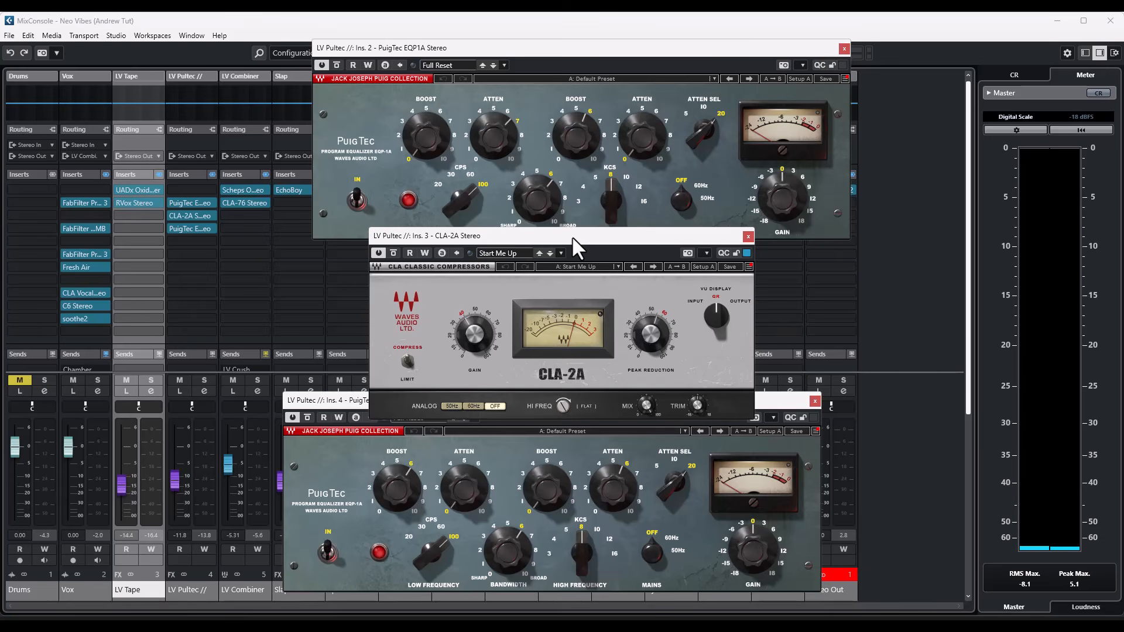
- Examine the boost and attenuation knobs of both PuigTec equalizers and the Hi Freq control of the CLA-2A
left_click(550, 47)
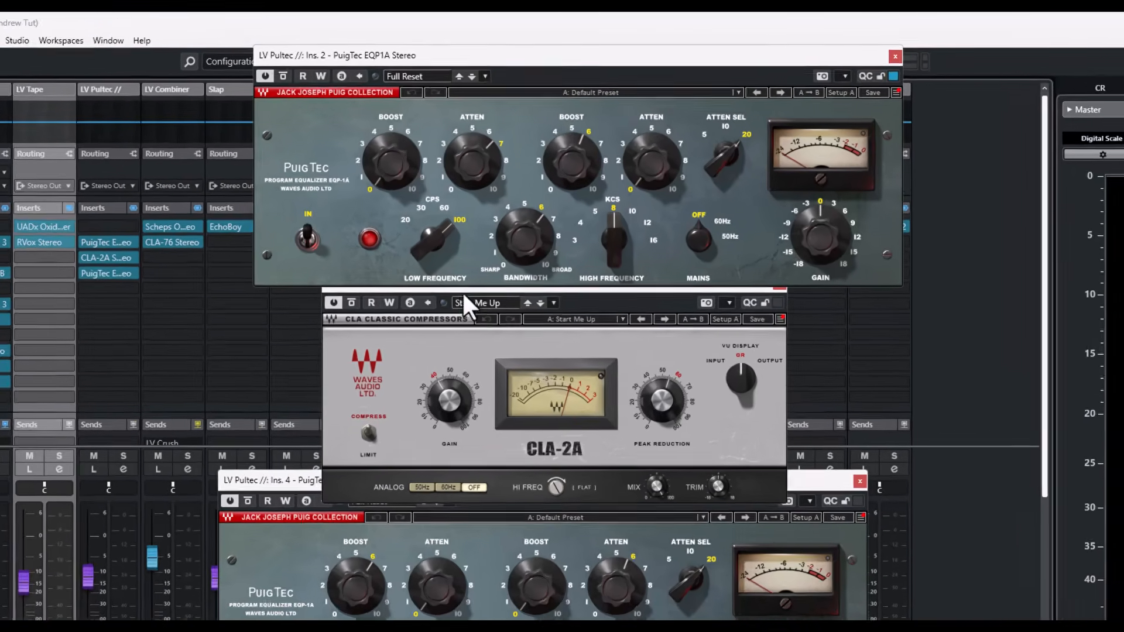
mouse_move(468, 161)
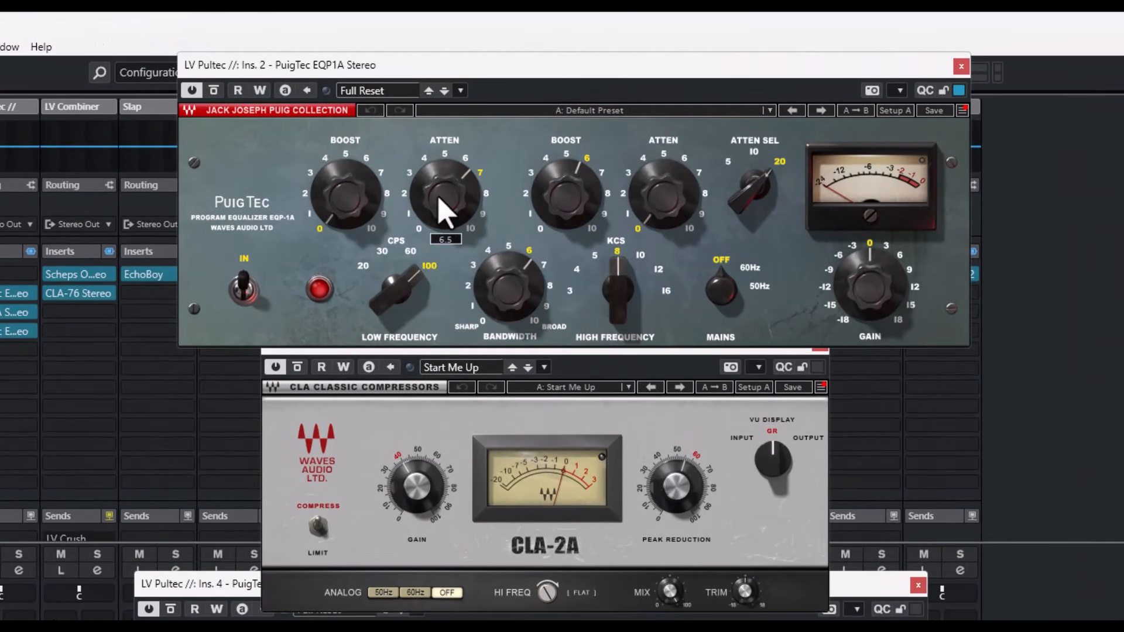
mouse_move(578, 209)
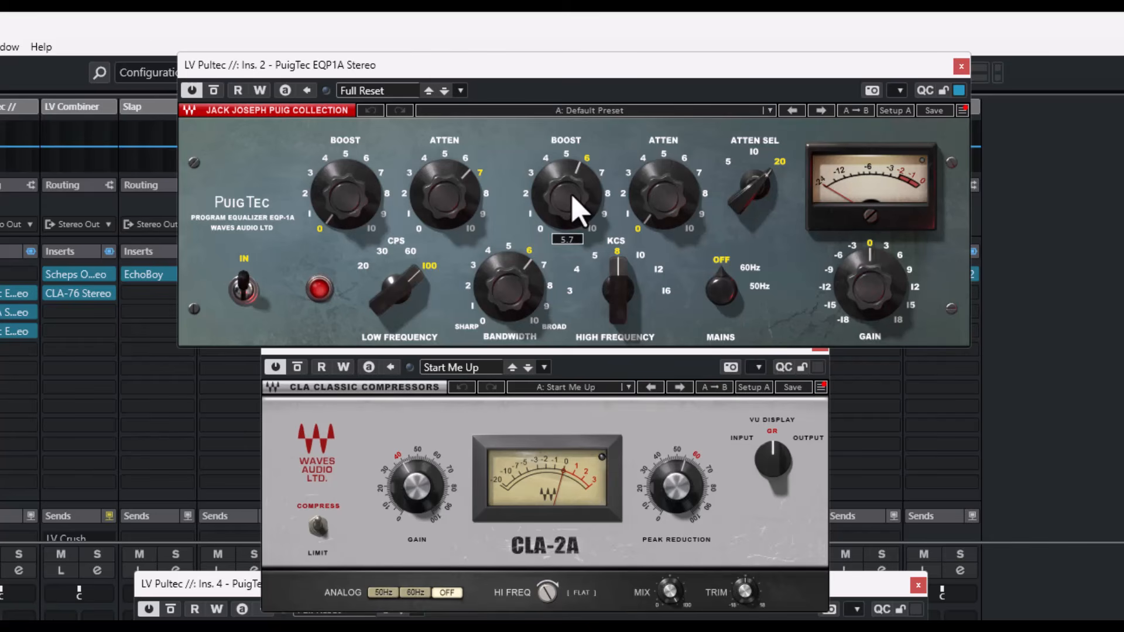
left_click(434, 424)
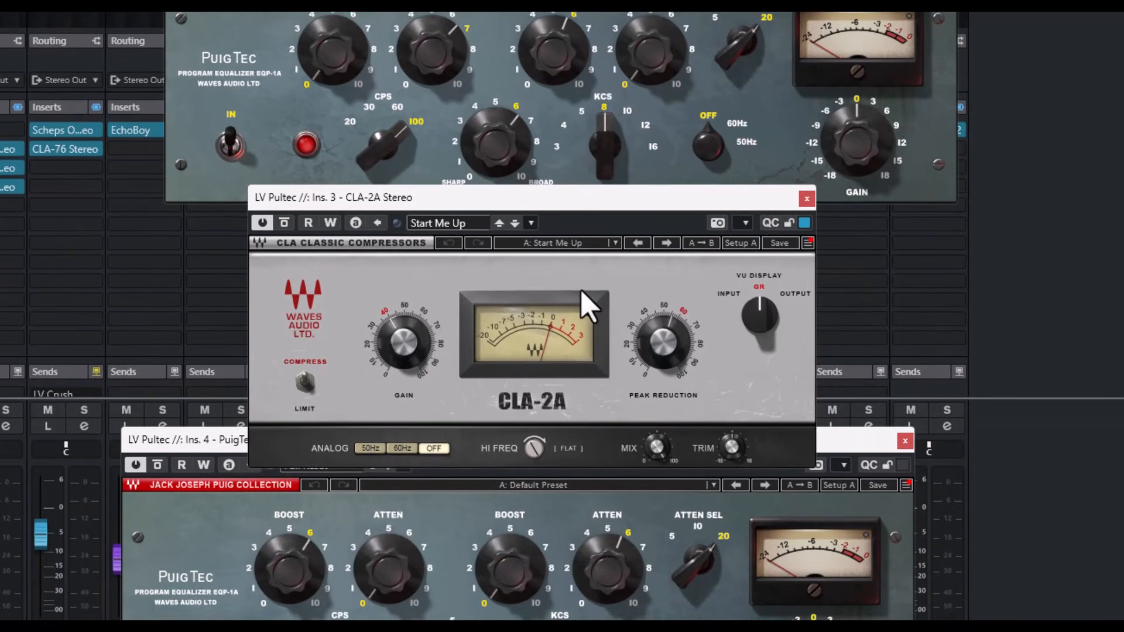
left_click_drag(533, 449, 532, 436)
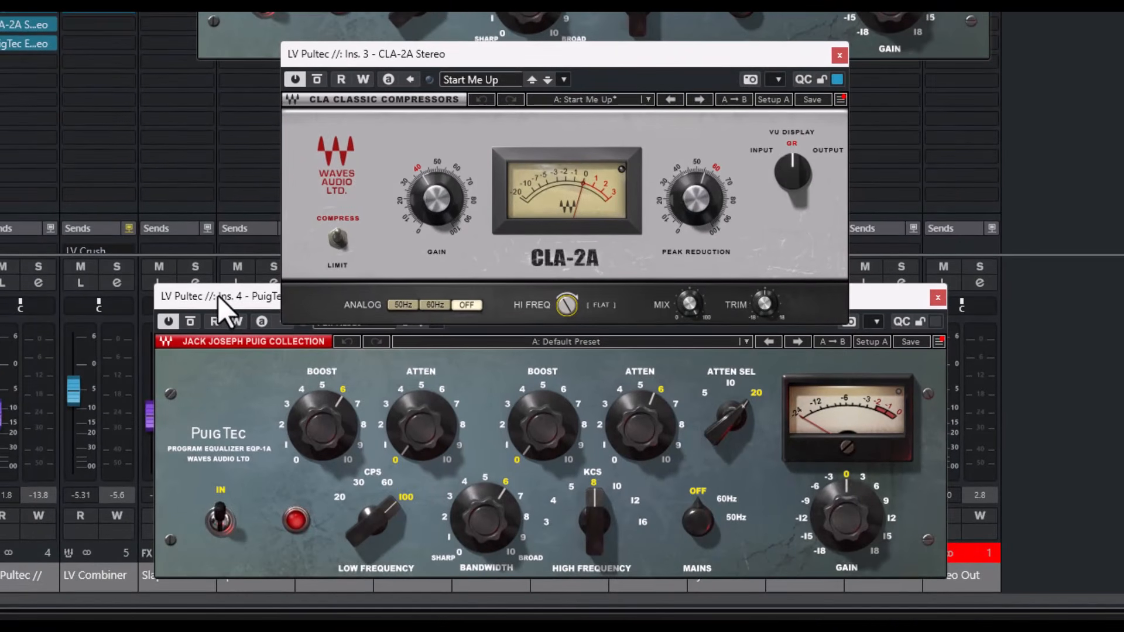
left_click(187, 439)
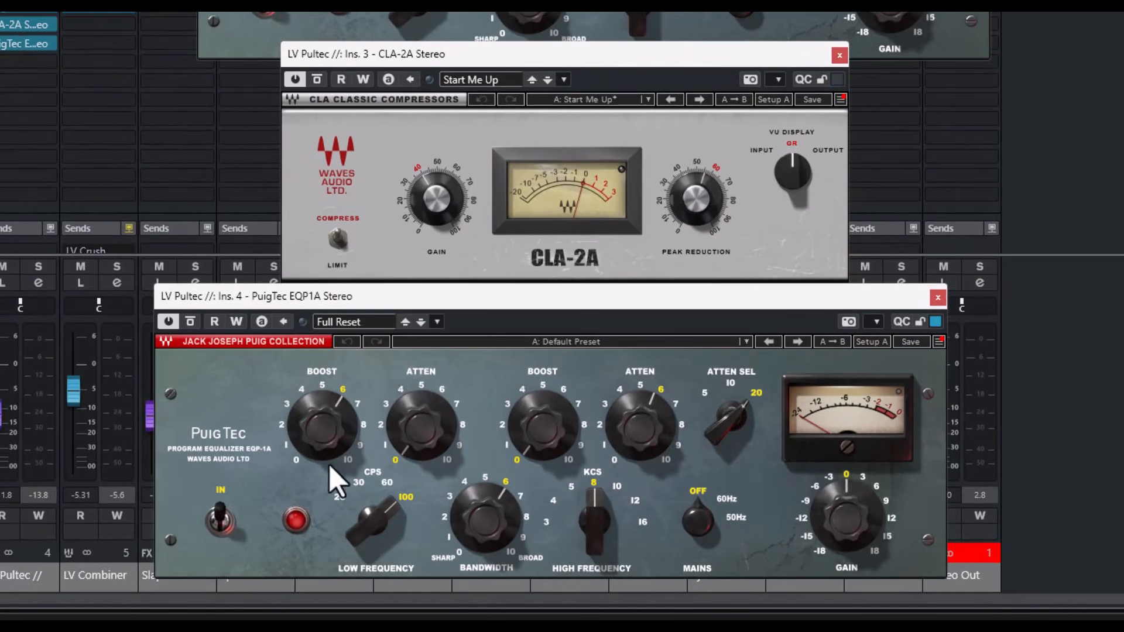
mouse_move(636, 437)
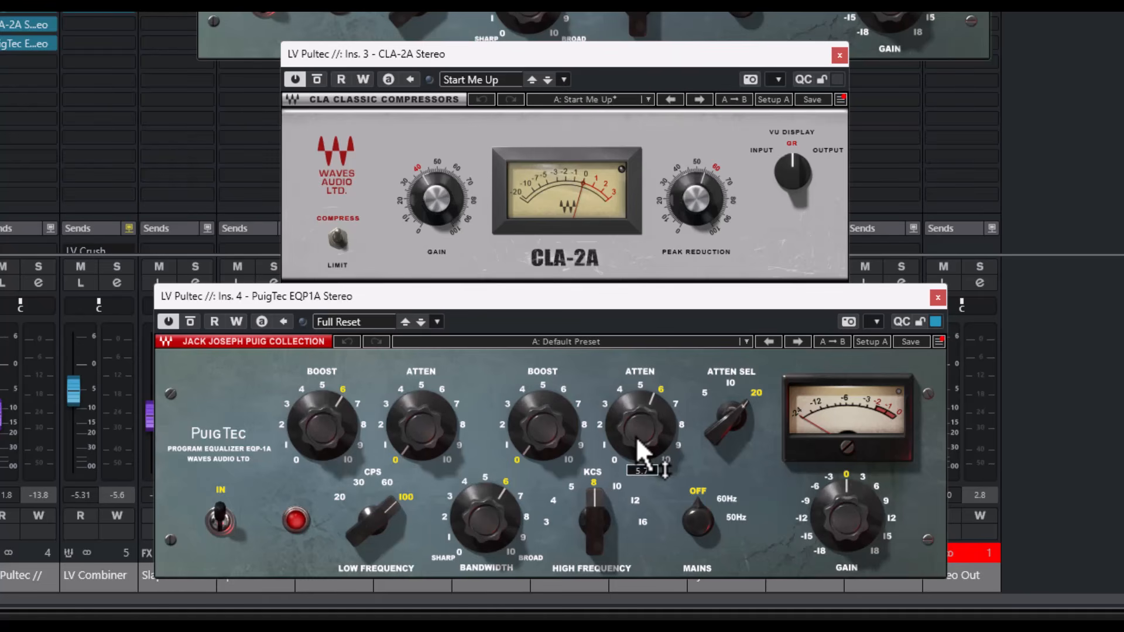
- Close the three LV Pultec // plug-in editors and bring the channel sends back into view
left_click(938, 298)
left_click(840, 55)
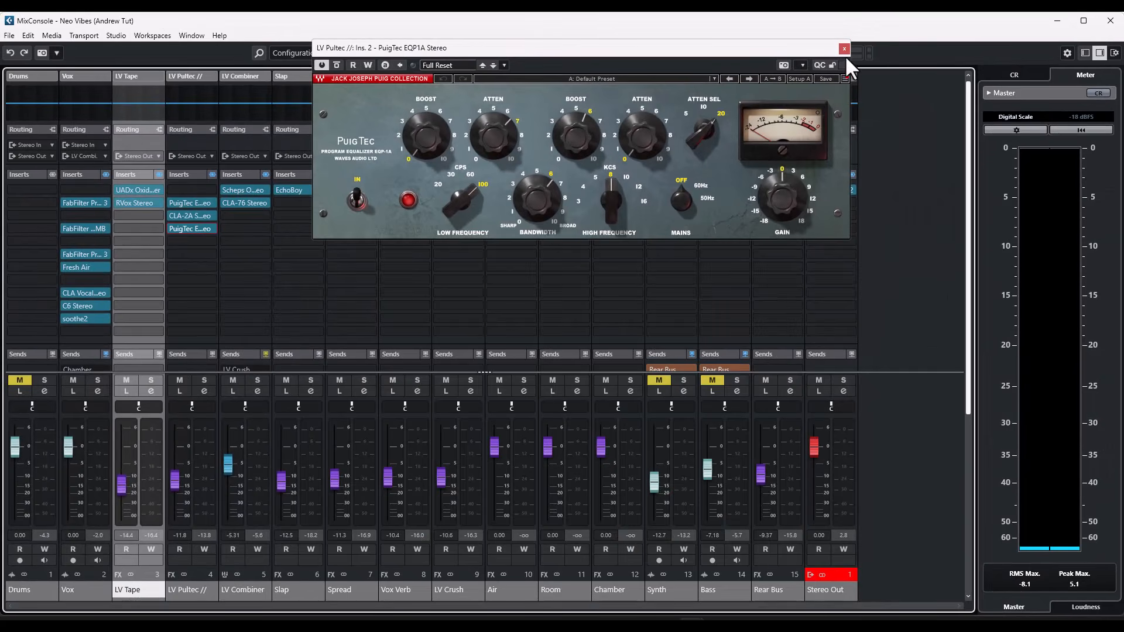
left_click(843, 48)
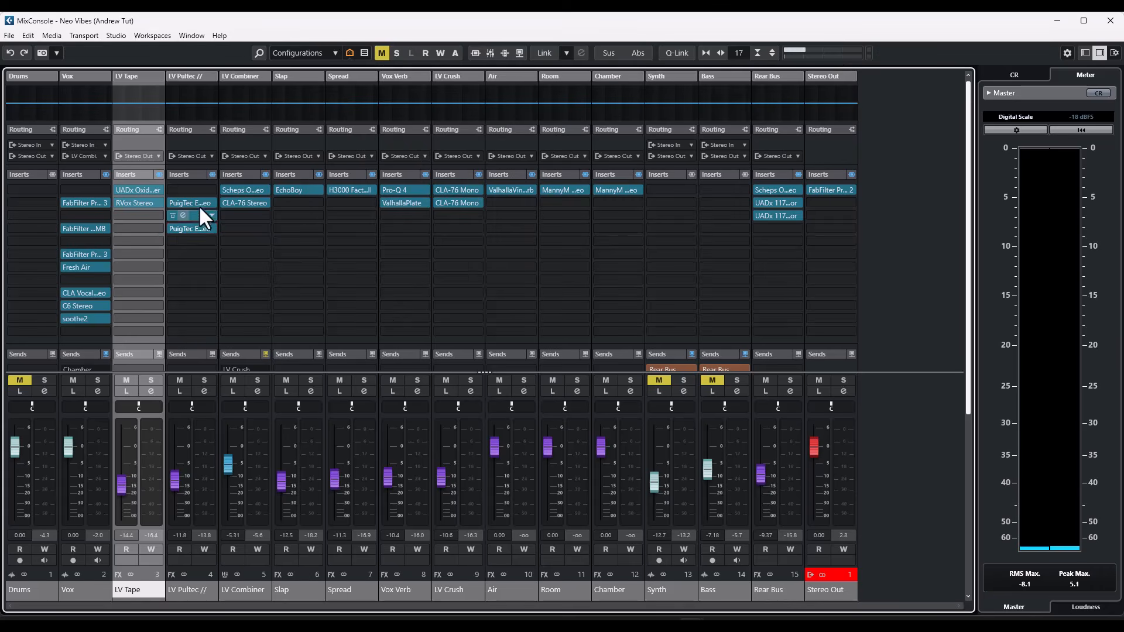
scroll(197, 208, "down", 5)
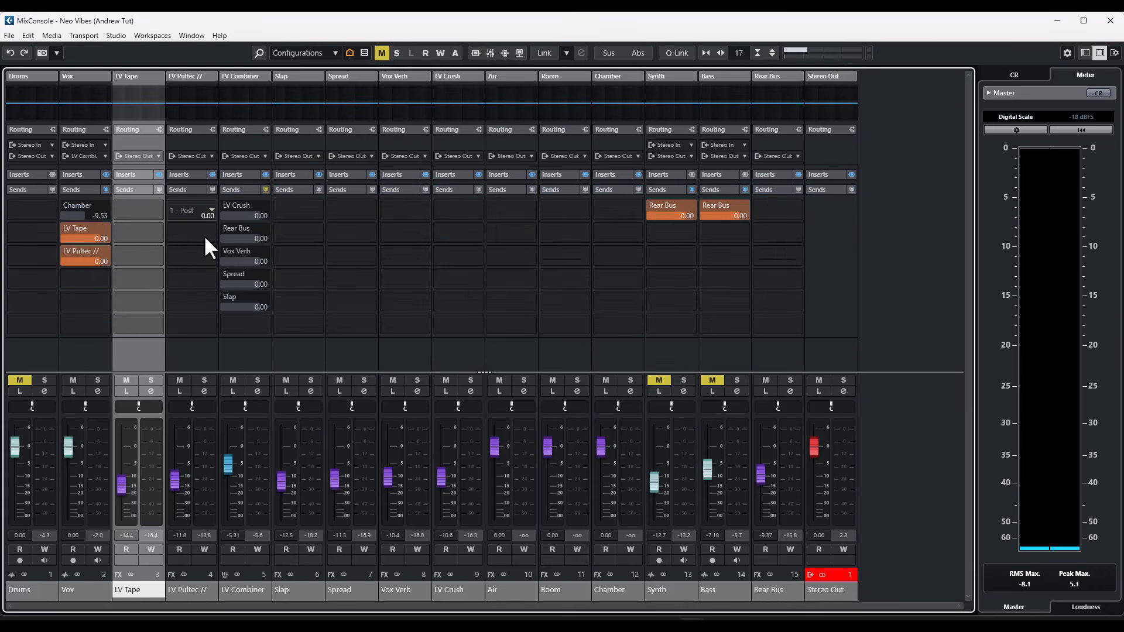
- Compare the playing vocal with the Vox send to LV Pultec // off and on, leaving the send on
left_click(65, 250)
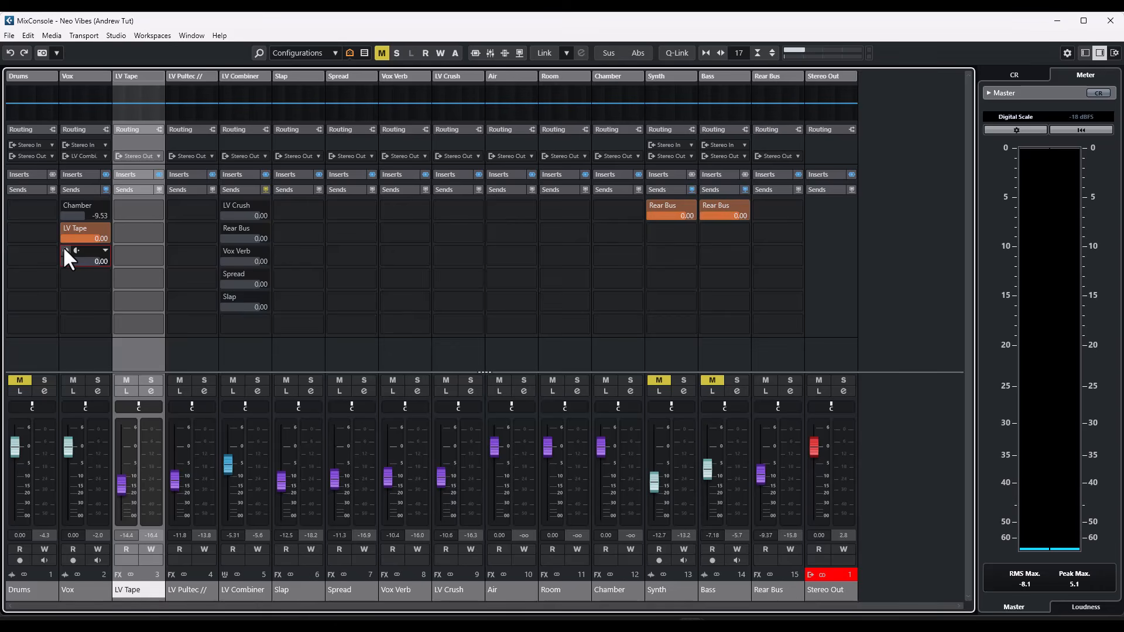
key("space")
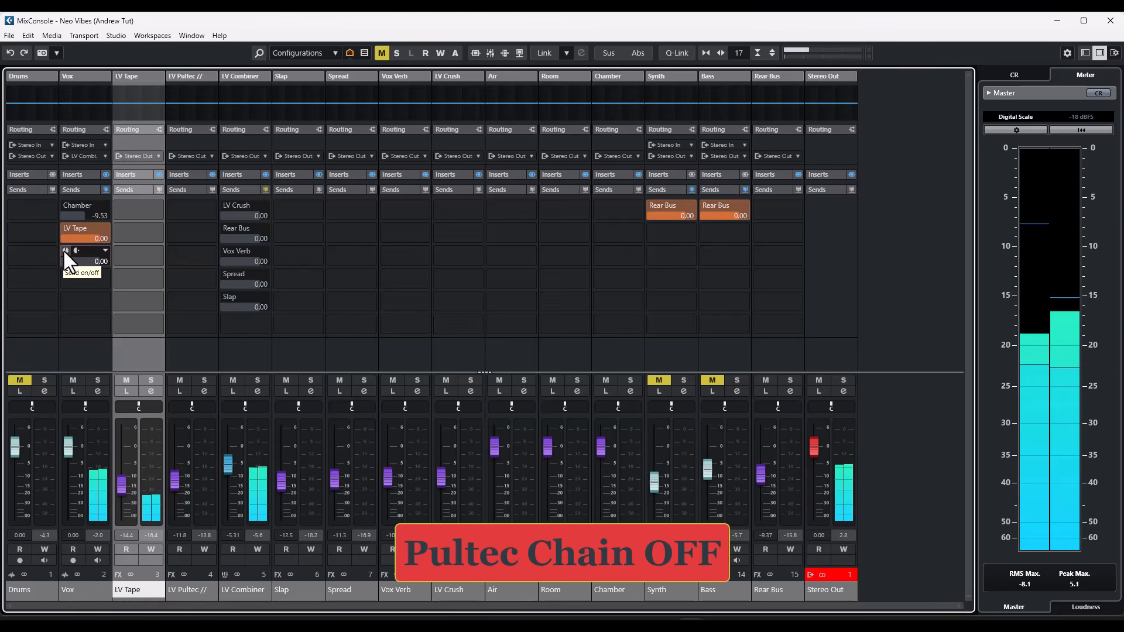
left_click(65, 250)
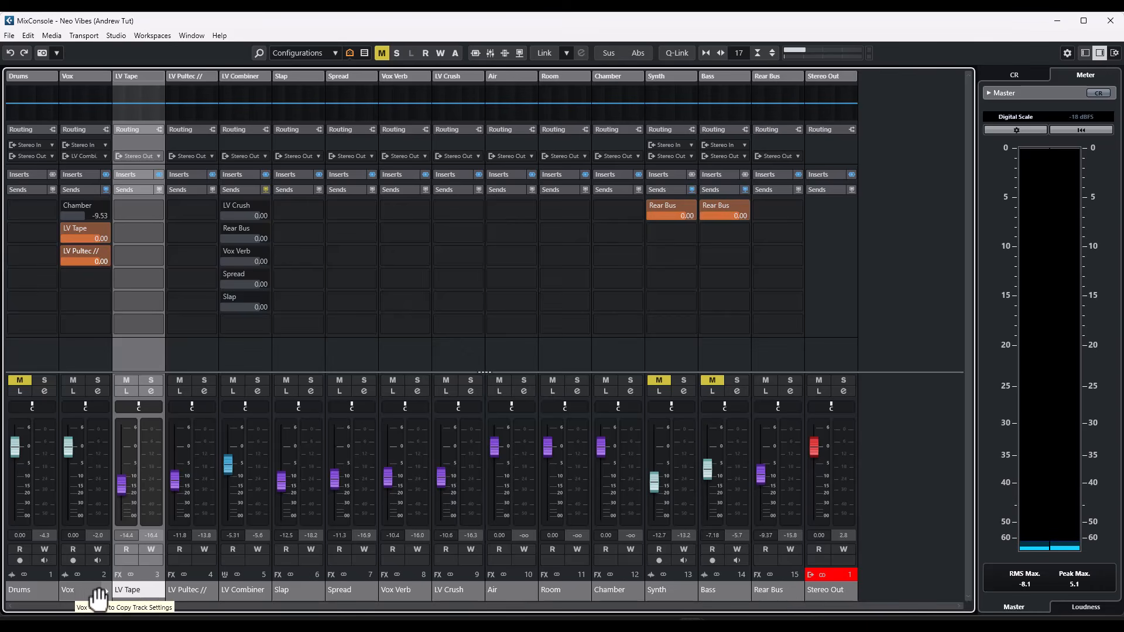
- Select the LV Combiner channel
left_click(229, 592)
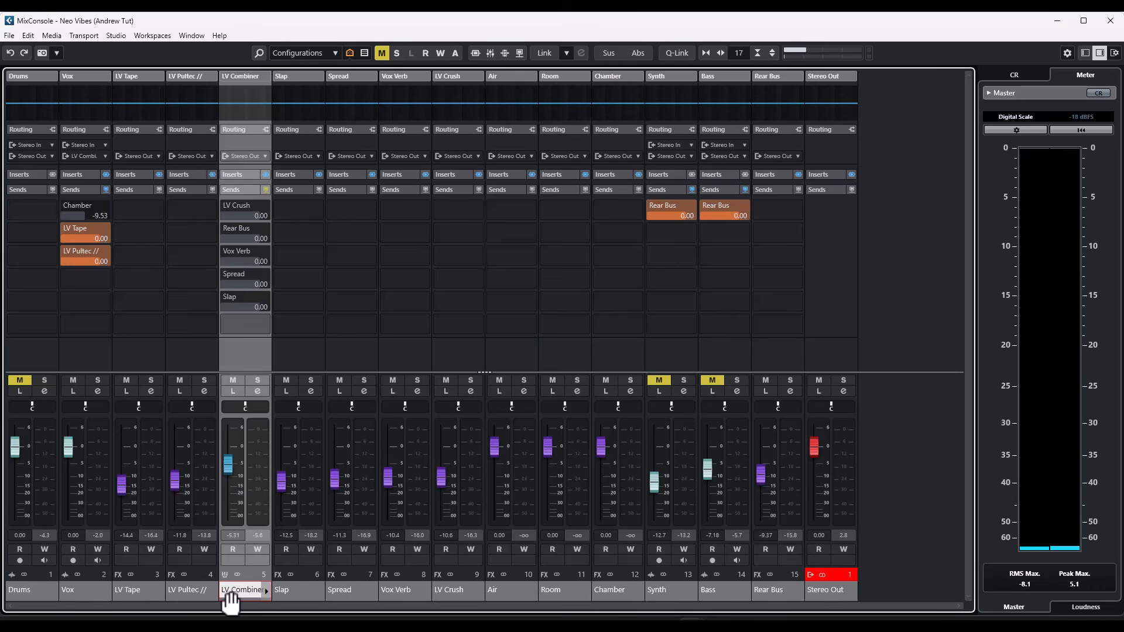
- Open the Scheps Omni Channel 2 on LV Combiner and examine its second DS2 frequency and Tone gain
left_click(240, 173)
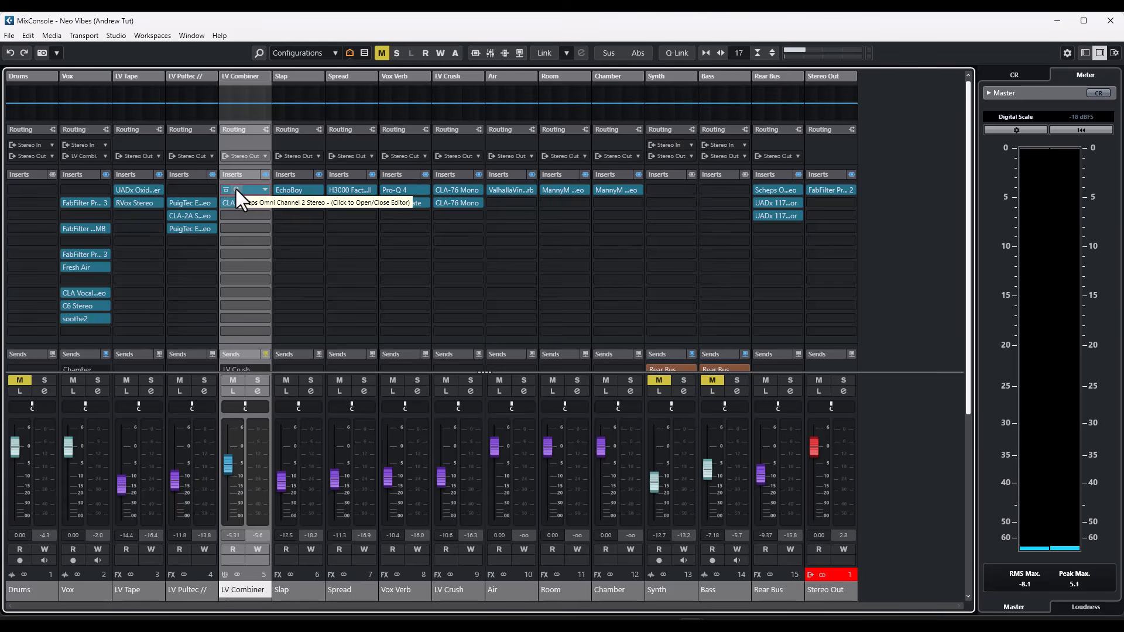
left_click(236, 189)
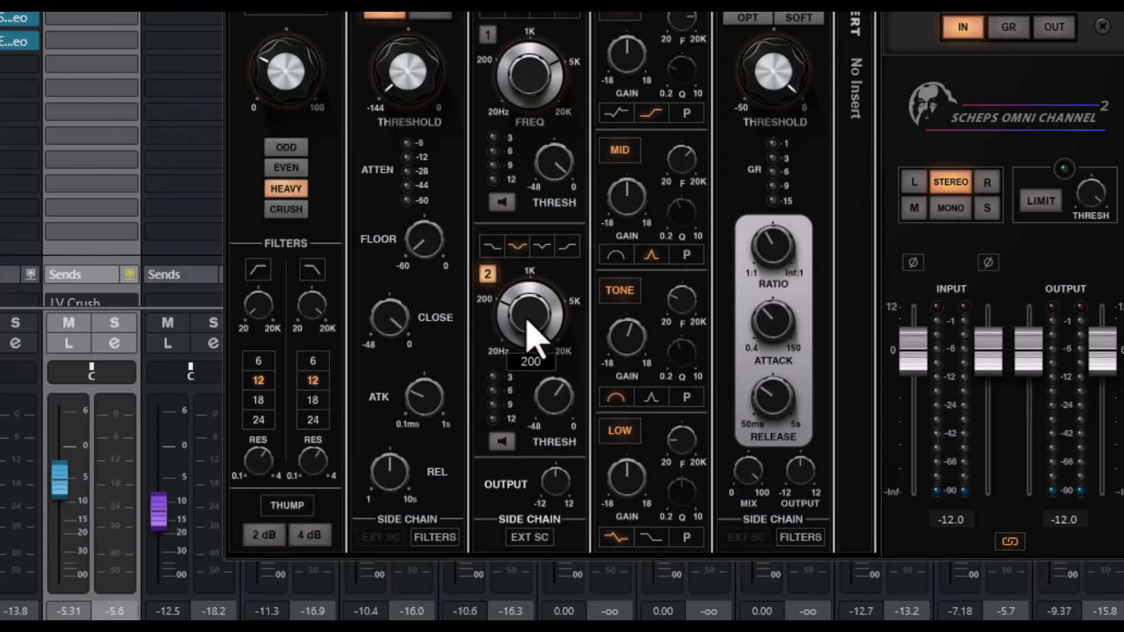
mouse_move(632, 350)
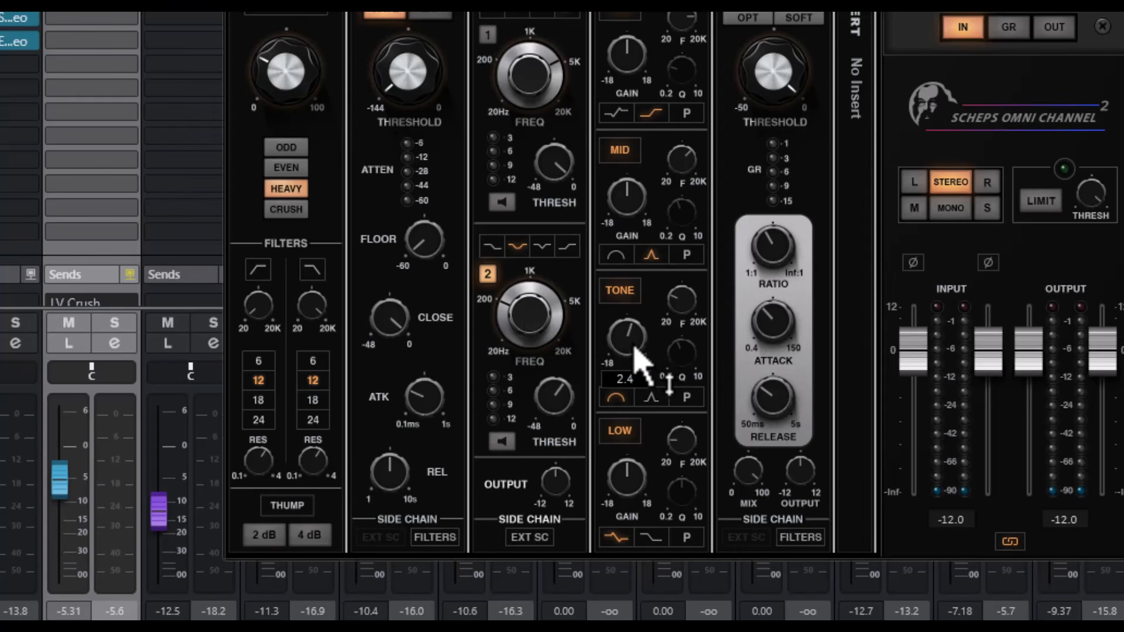
mouse_move(537, 317)
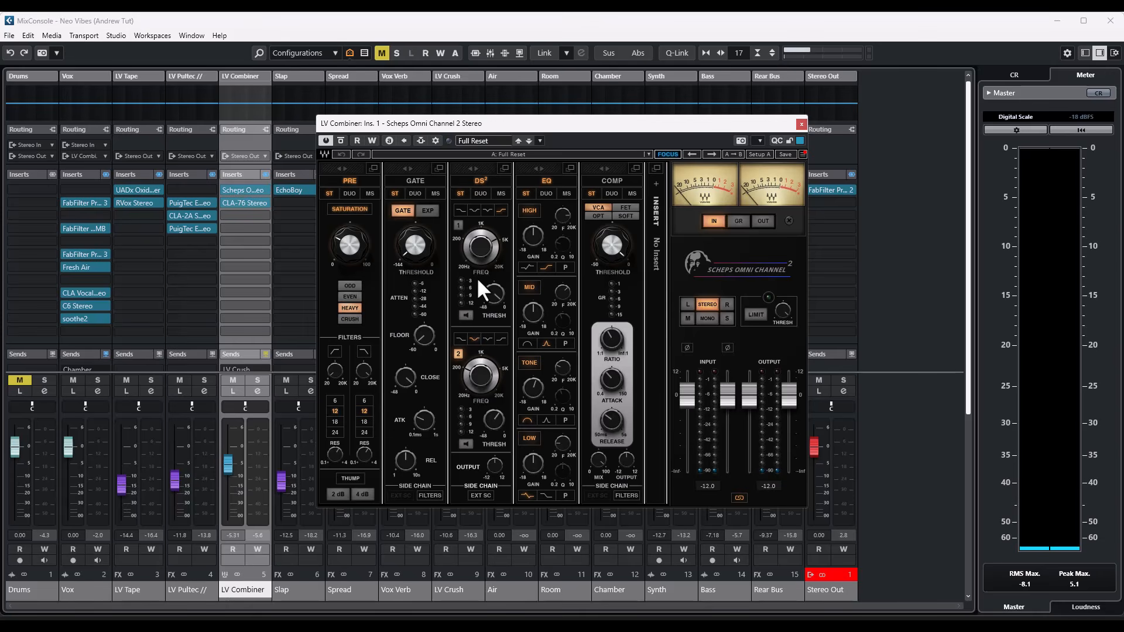
- Compare the playing vocal with LV Combiner's Scheps Omni Channel 2 bypassed and active, leave it active, and close its editor
left_click(337, 140)
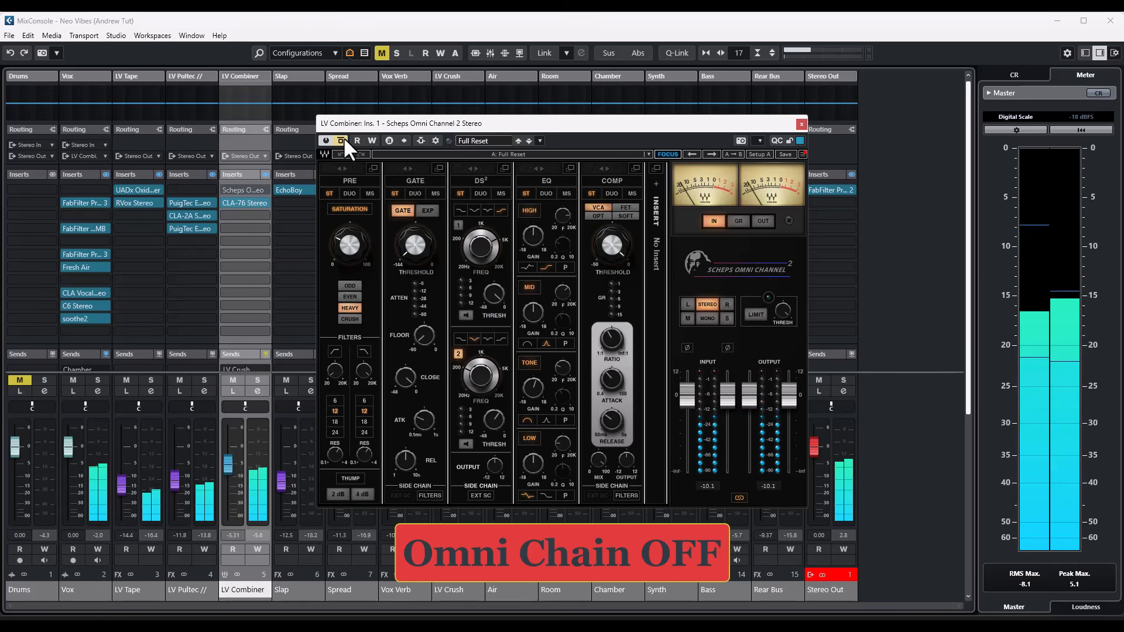
left_click(342, 141)
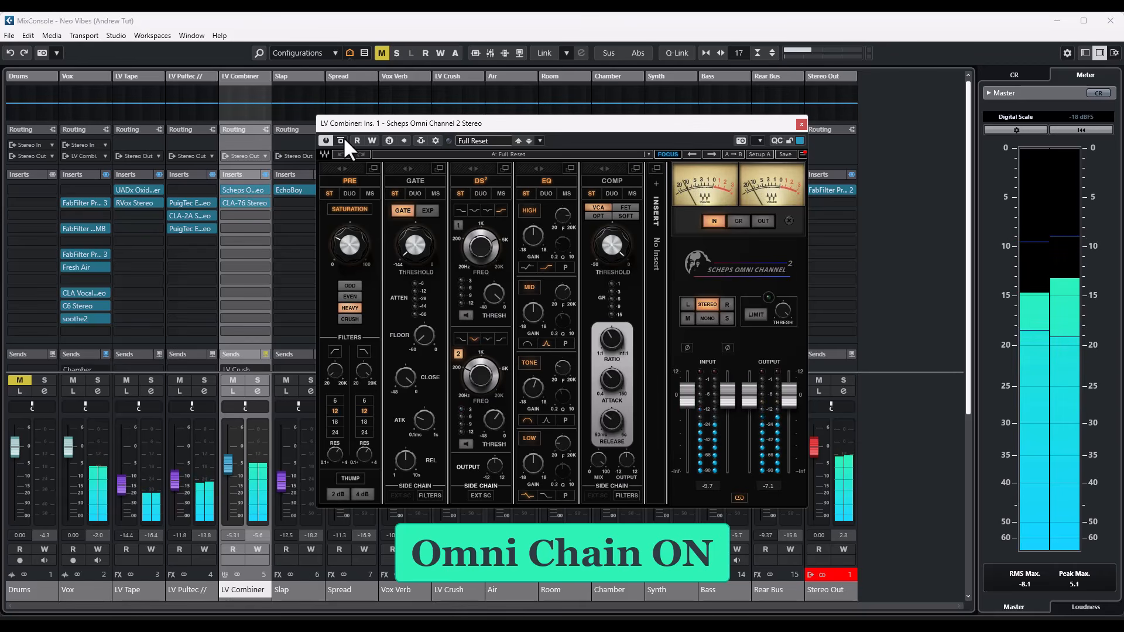
key("space")
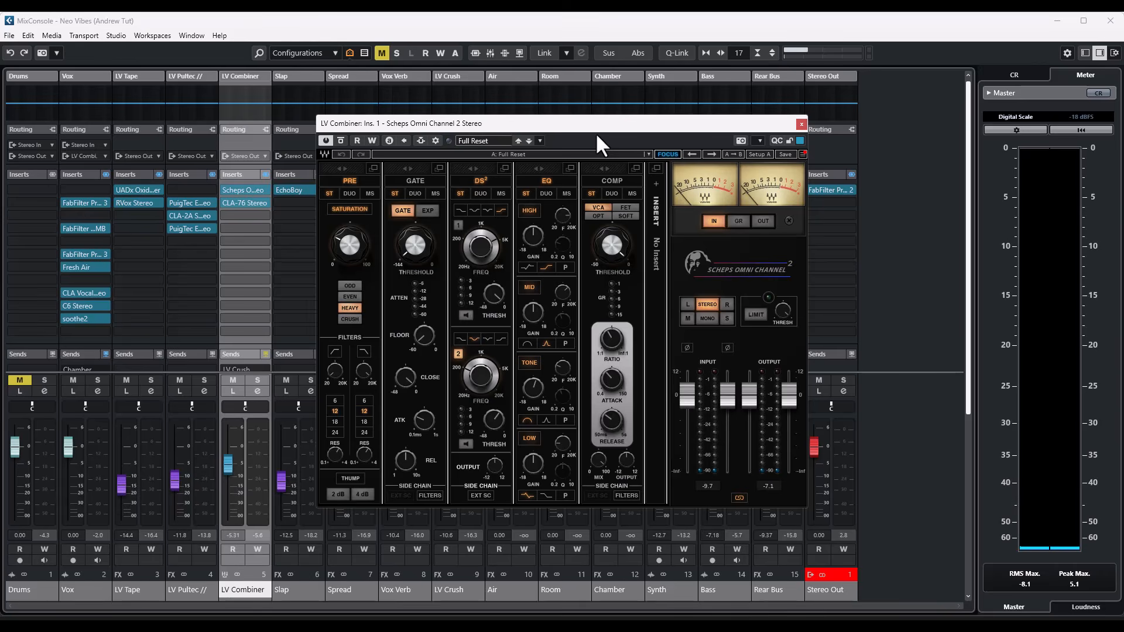
left_click(801, 124)
- Examine the attack, release and ratio of LV Combiner's CLA-76 Stereo, play the vocal through it, and close its editor
left_click(236, 203)
left_click_drag(431, 145, 483, 188)
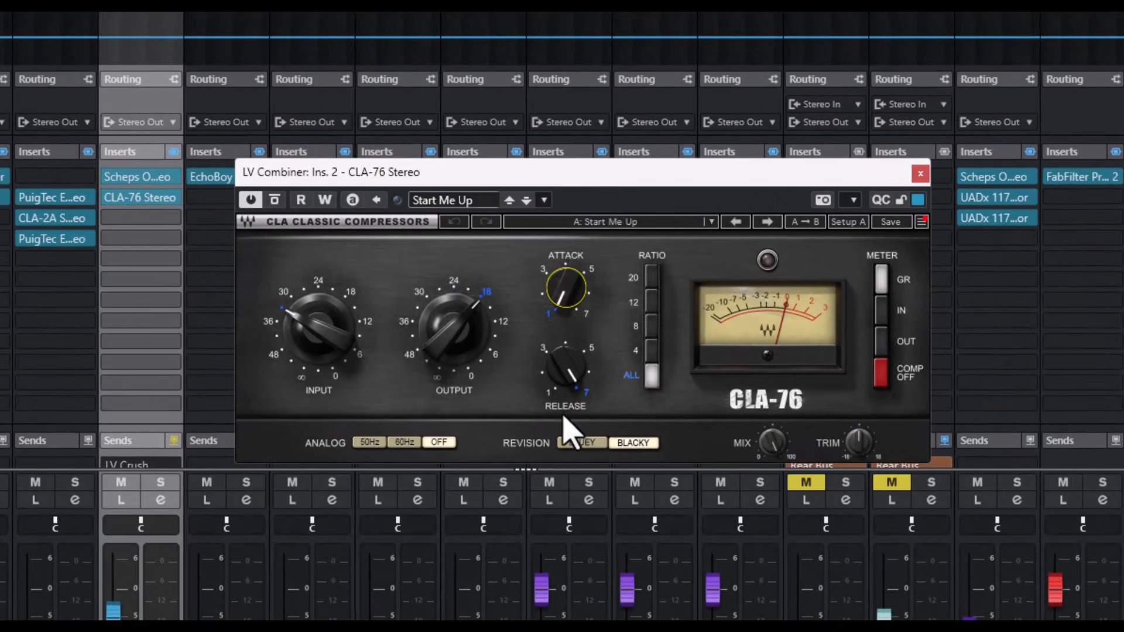
left_click(564, 378)
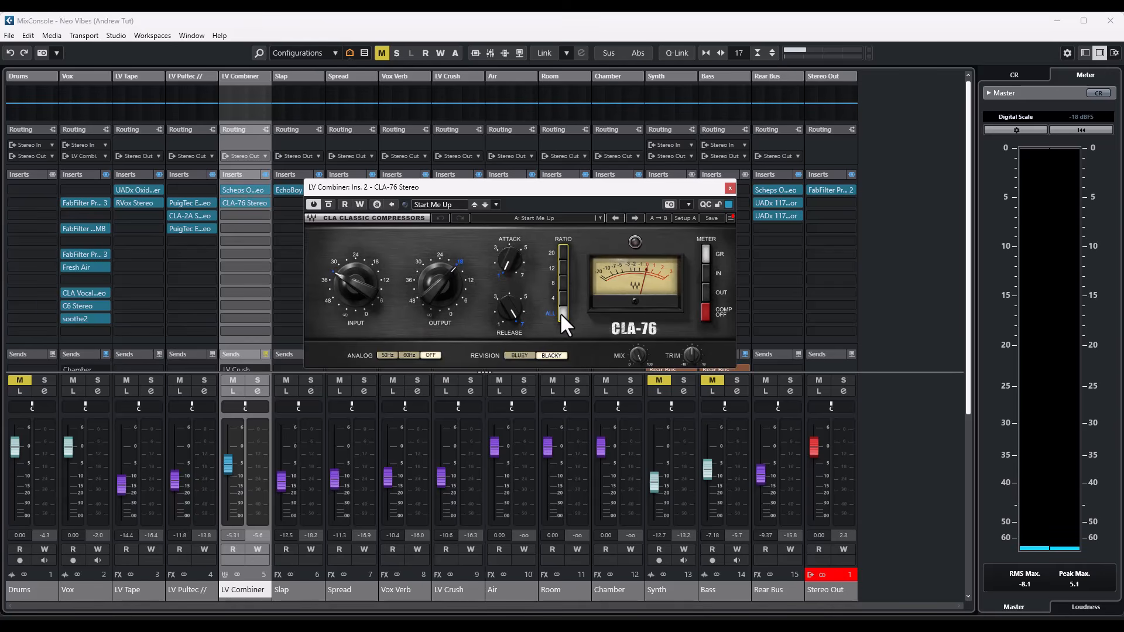
key("space")
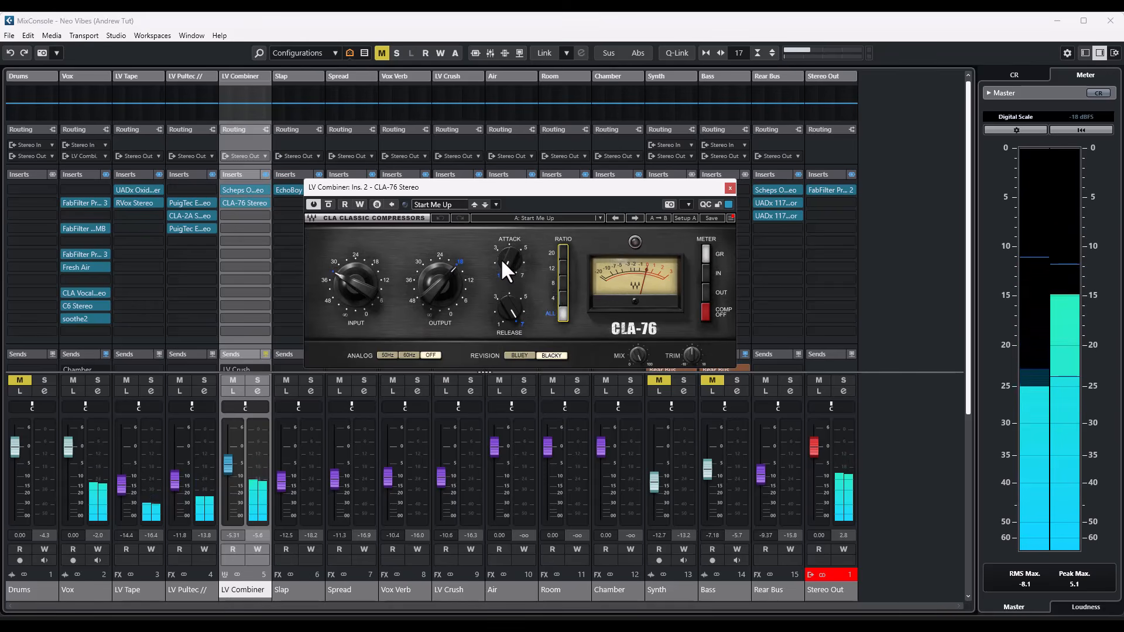
mouse_move(500, 258)
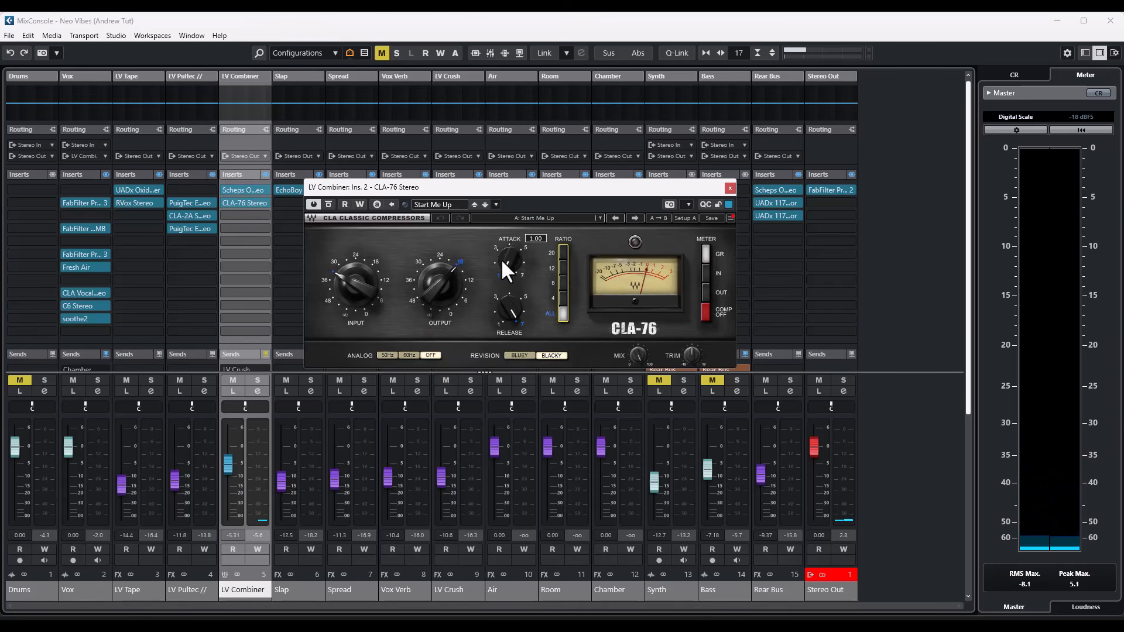
left_click(729, 188)
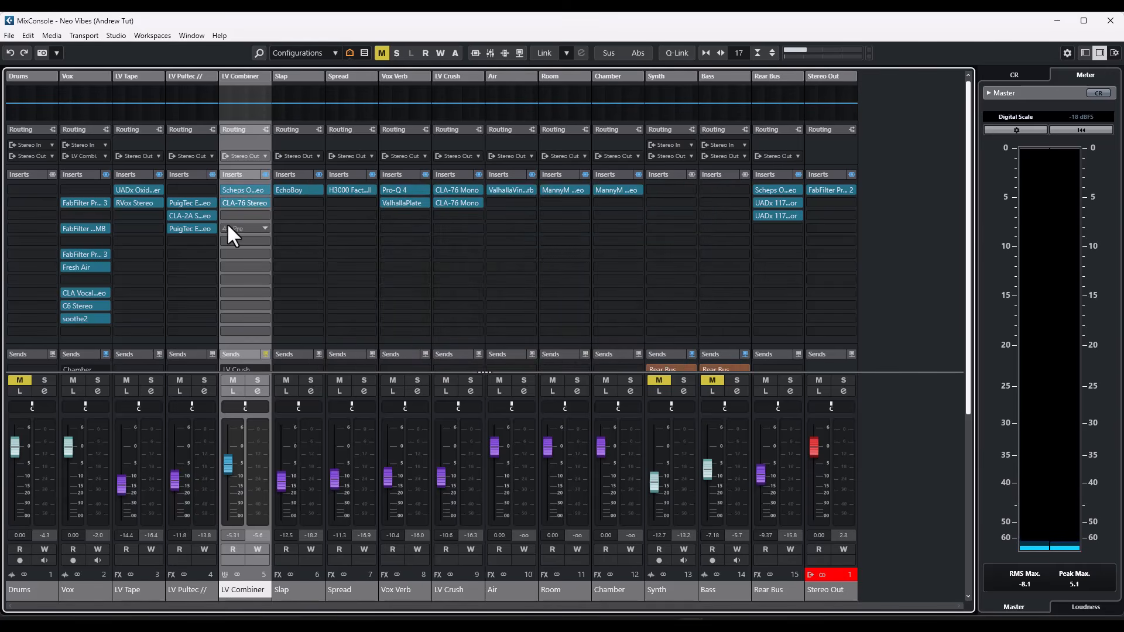
- Review both CLA-76 Mono compressors on LV Crush with their windows stacked, enable LV Combiner's send to LV Crush, and close both editors
left_click(238, 175)
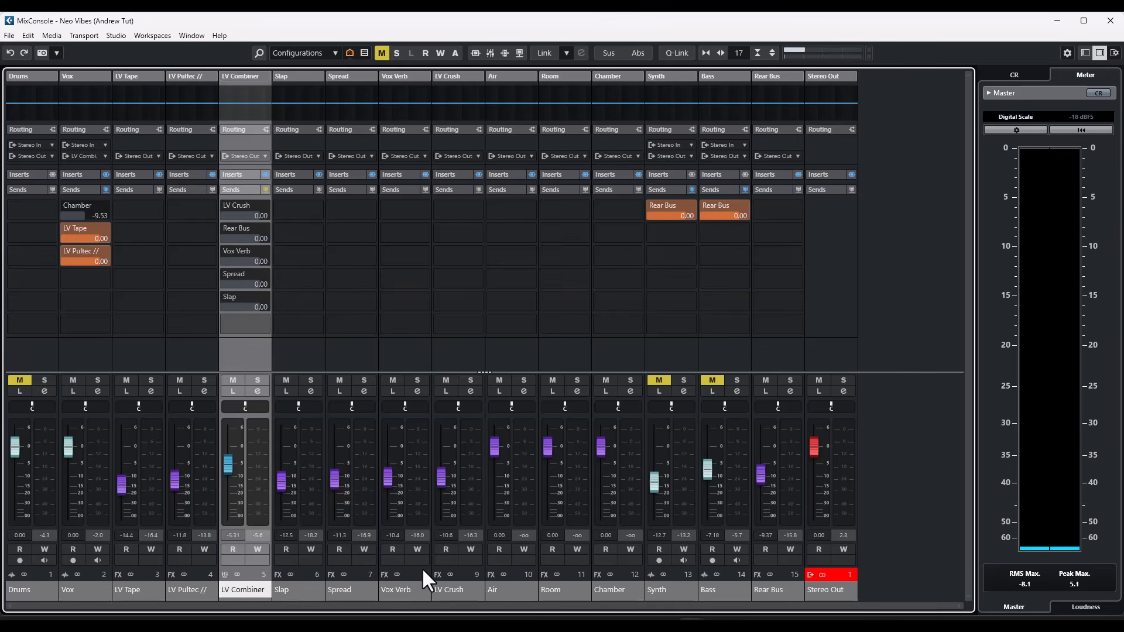
left_click(444, 583)
left_click(448, 176)
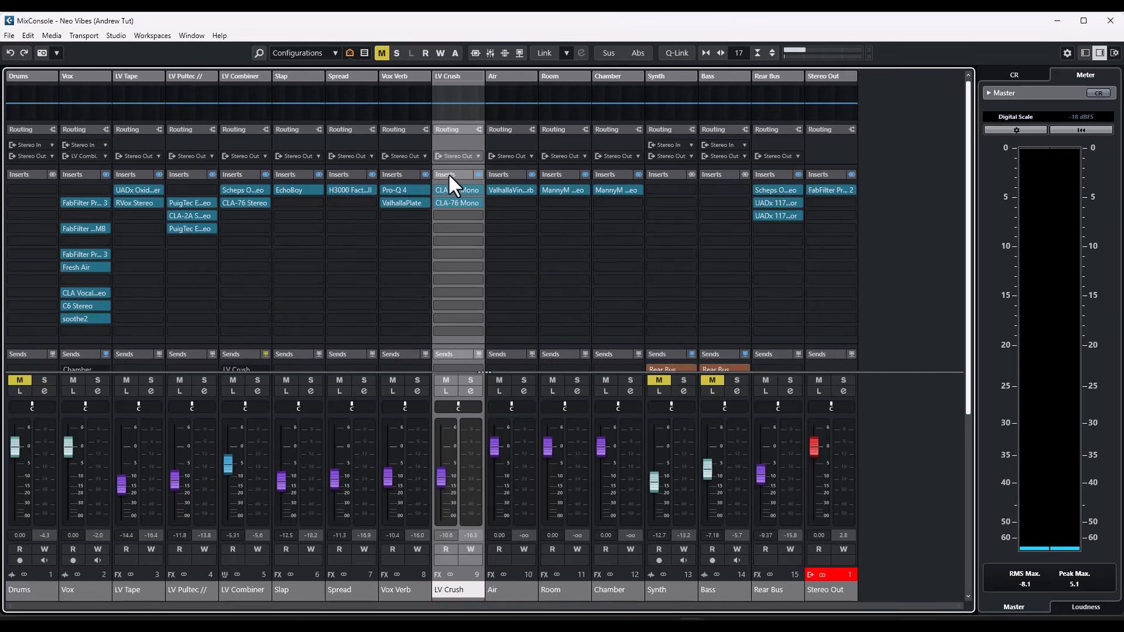
left_click(450, 189)
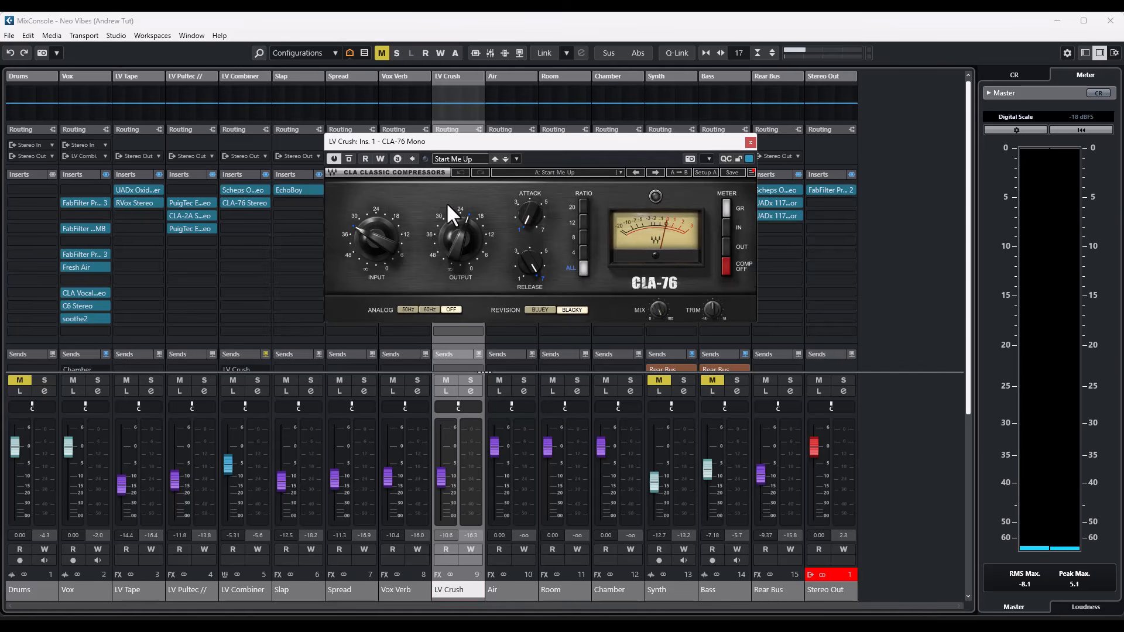
left_click_drag(489, 142, 634, 98)
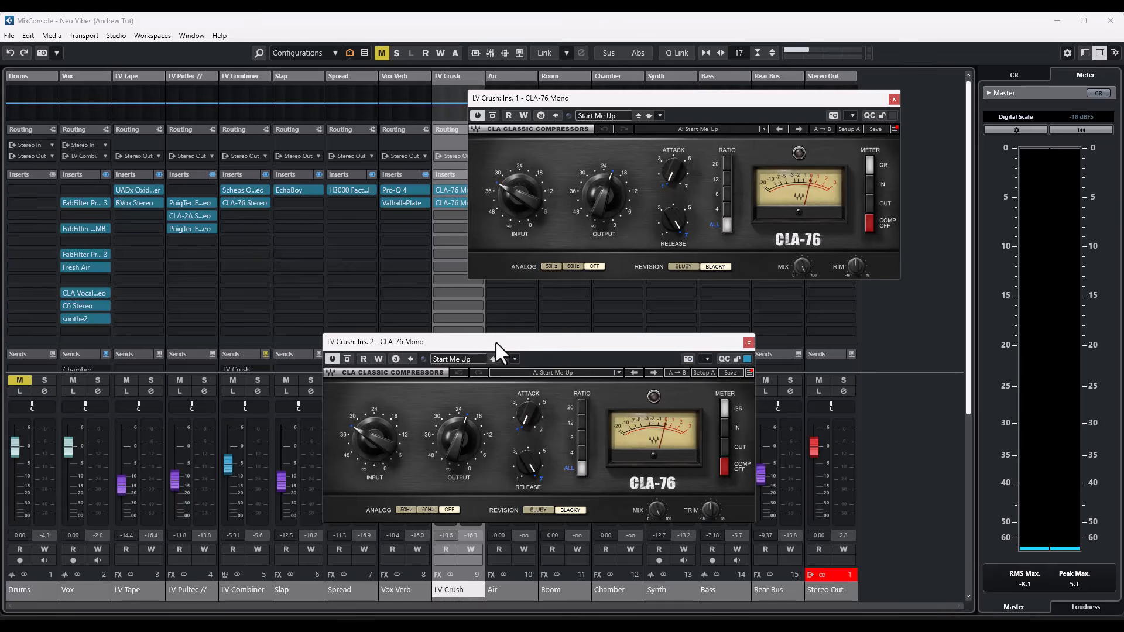
left_click_drag(495, 340, 633, 335)
left_click_drag(635, 104, 543, 71)
left_click_drag(659, 325, 578, 275)
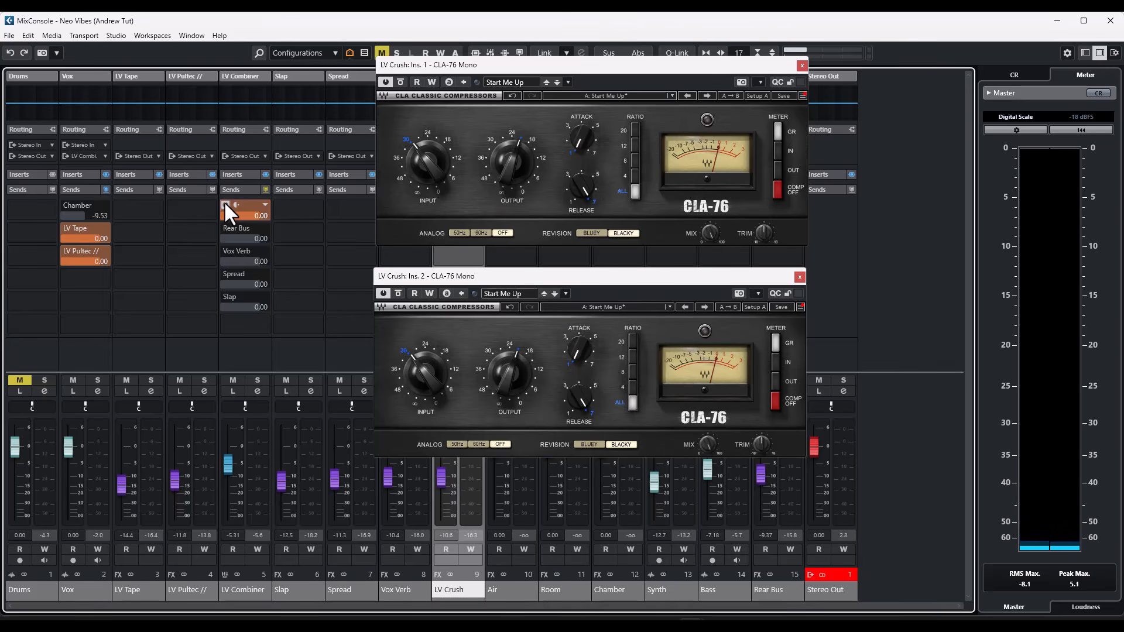
left_click(798, 276)
left_click(801, 63)
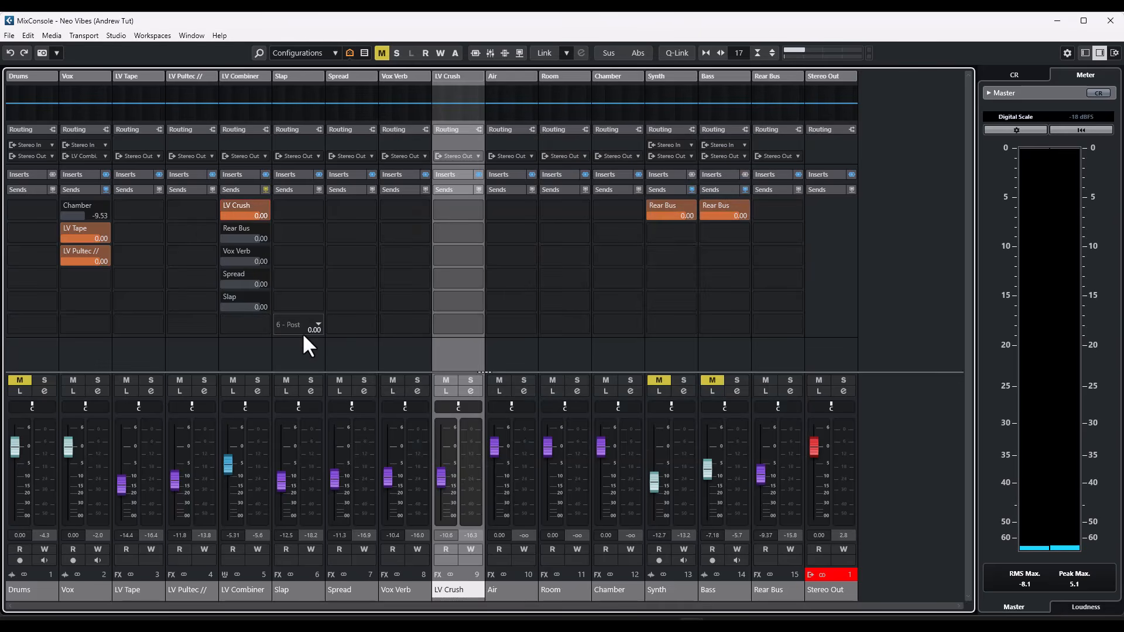
- Turn on saturation in the Rear Bus Scheps Omni Channel 2, check its filters and DS2 frequencies, and close the editor
left_click(704, 580)
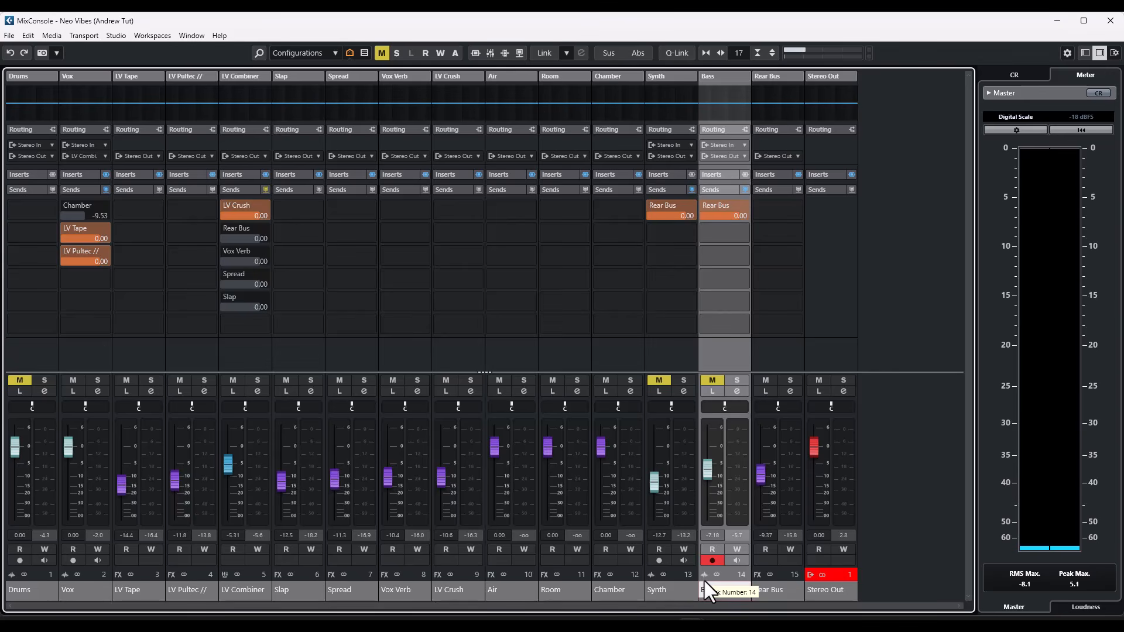
double_click(704, 584)
left_click(766, 588)
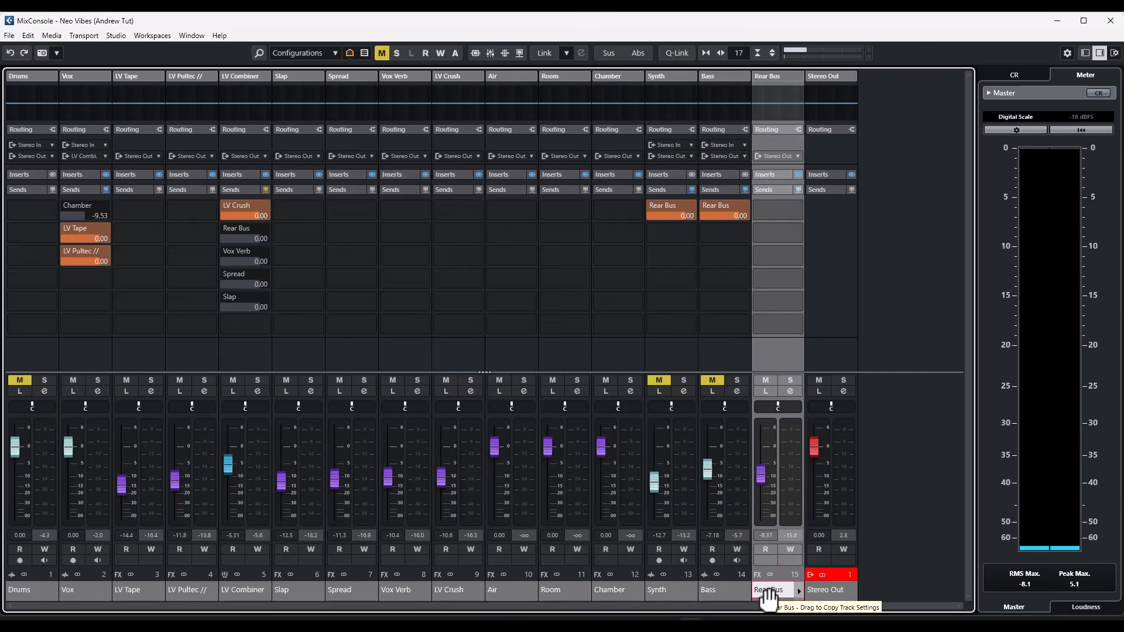
left_click(774, 175)
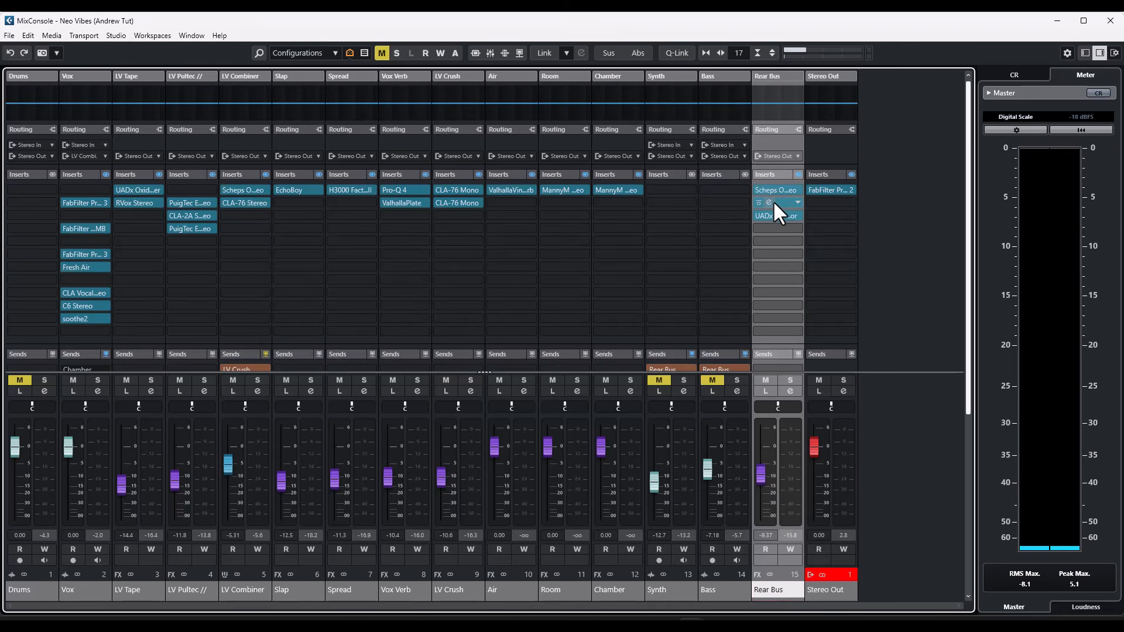
left_click(774, 190)
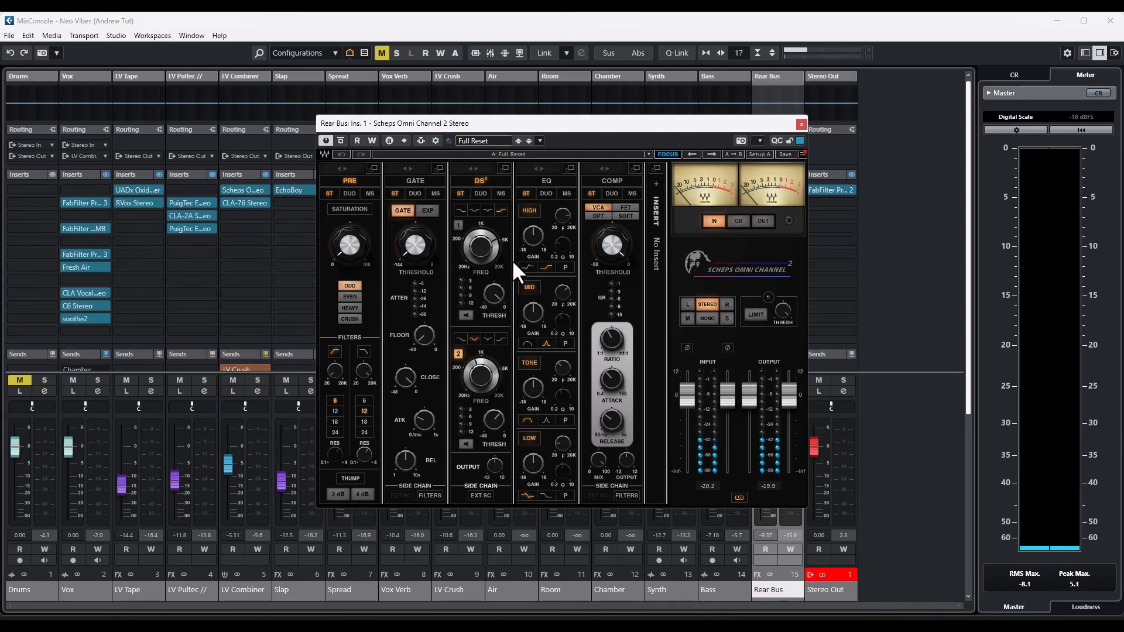
left_click_drag(350, 246, 349, 243)
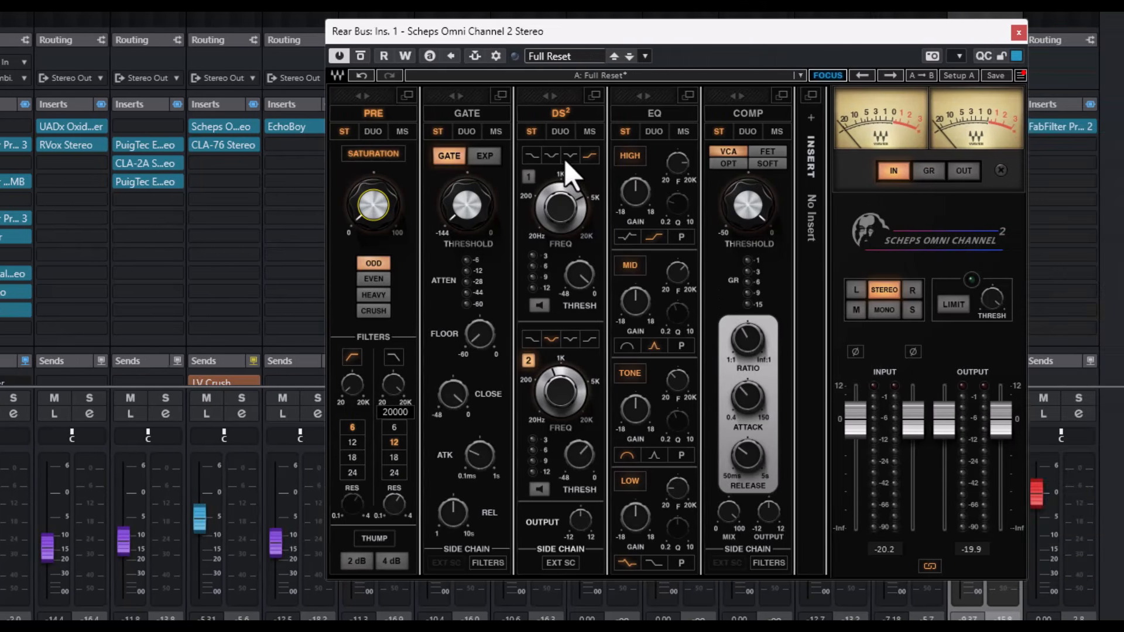
mouse_move(553, 406)
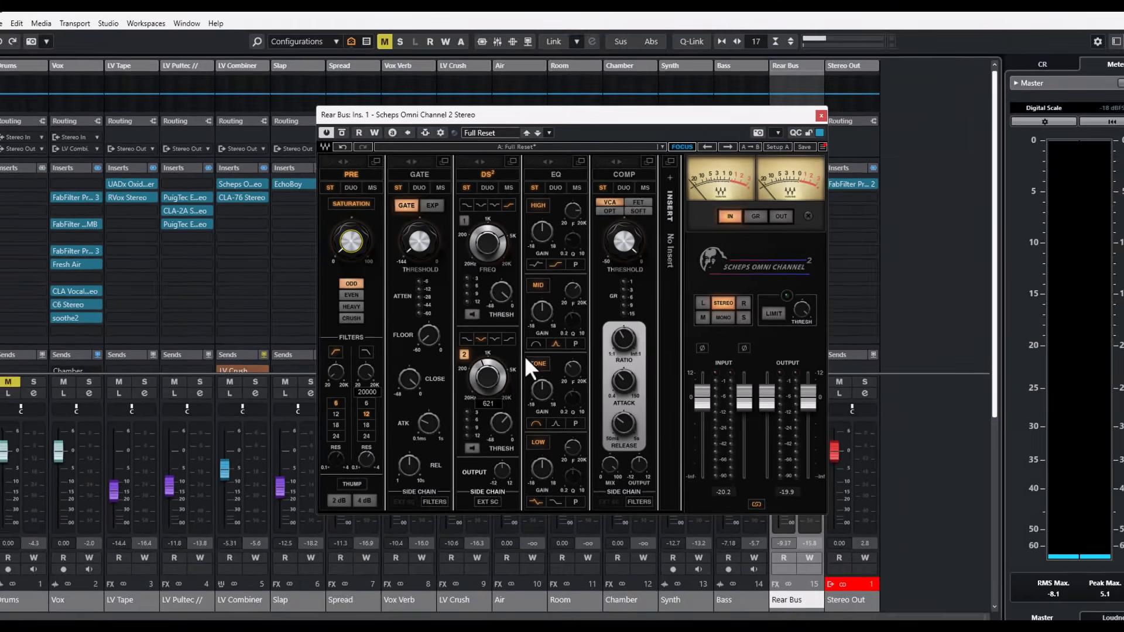
left_click(1011, 32)
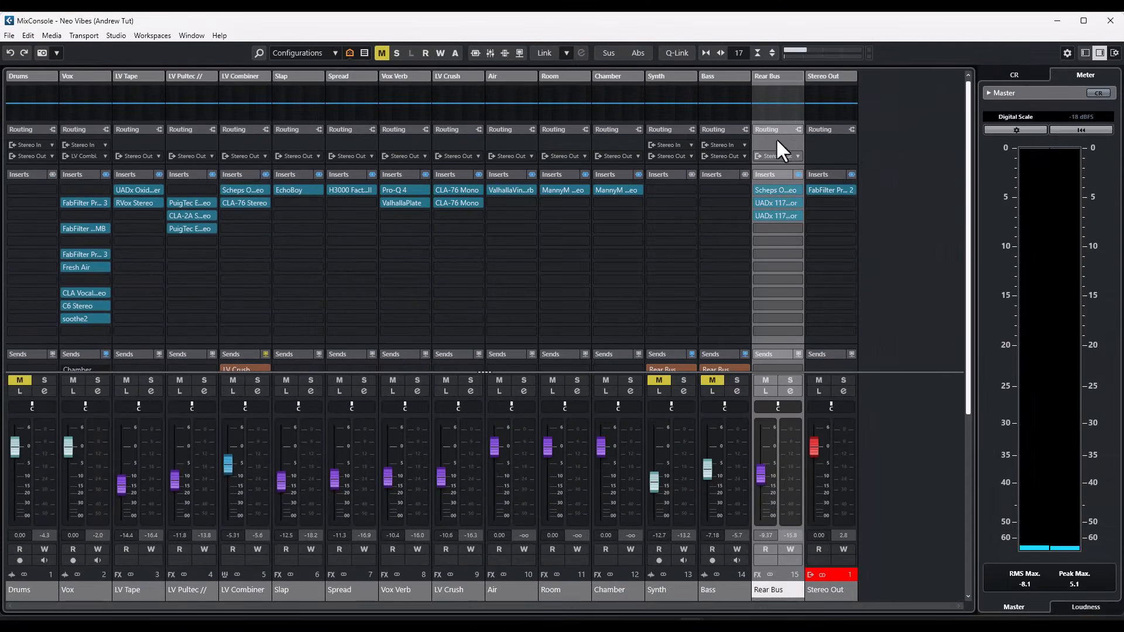
- Open both UADx 1176AE compressors on Rear Bus with their windows stacked, and bring the channel sends back into view
left_click(770, 201)
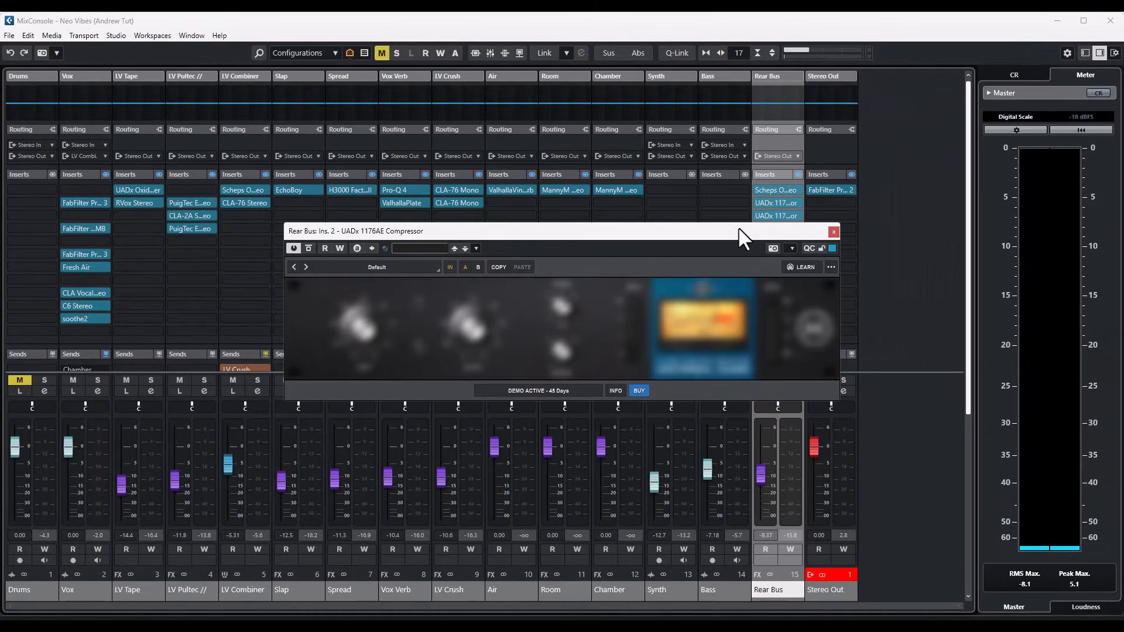
left_click_drag(533, 166, 536, 181)
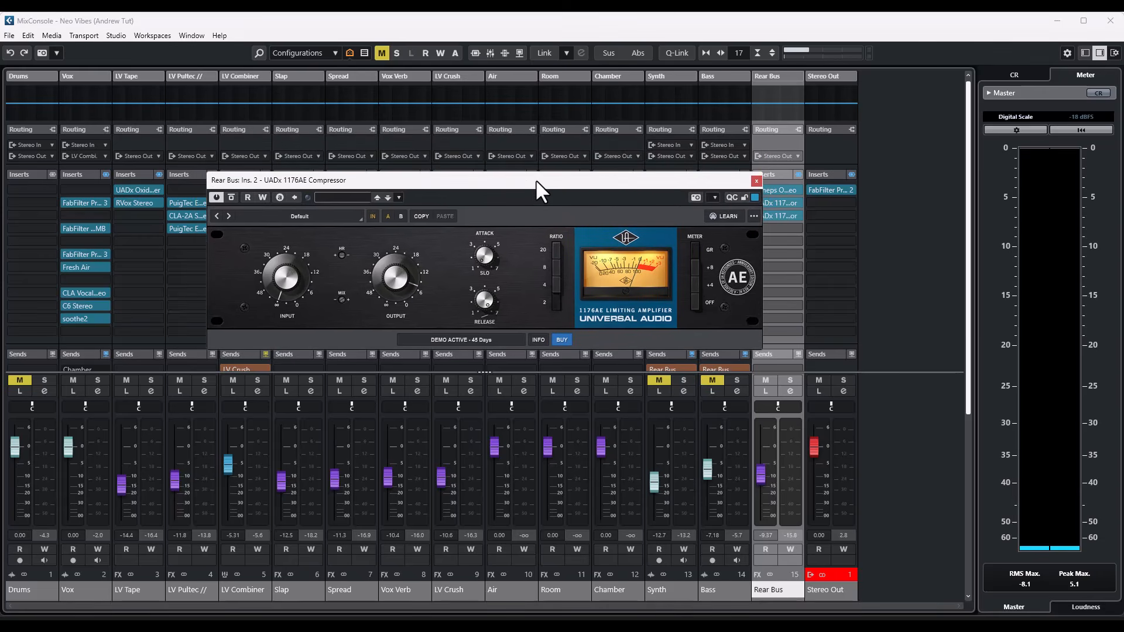
left_click(774, 215)
left_click(231, 174)
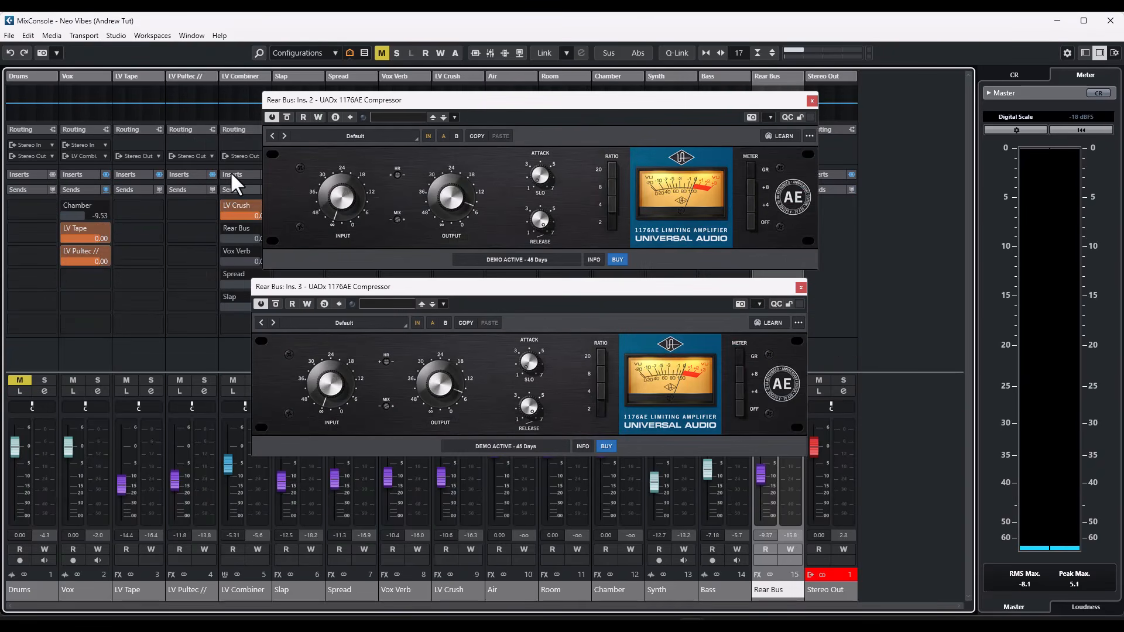
- Enable LV Combiner's send to Rear Bus, unmute the Synth and Bass channels for playback, and close both 1176AE editors
mouse_move(223, 226)
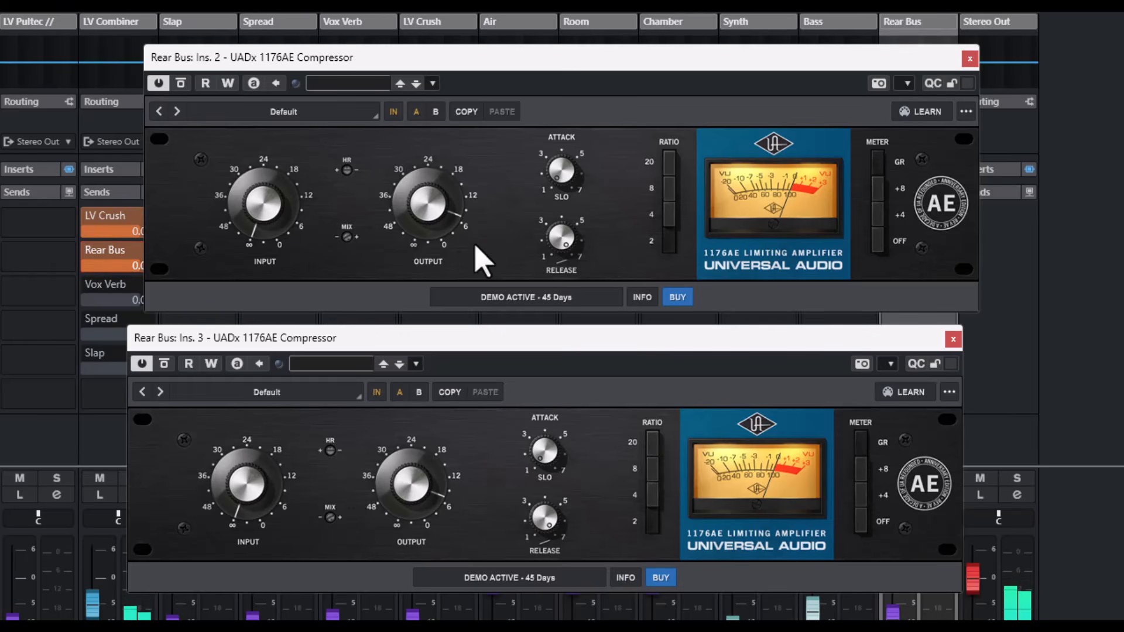
left_click_drag(689, 346, 444, 350)
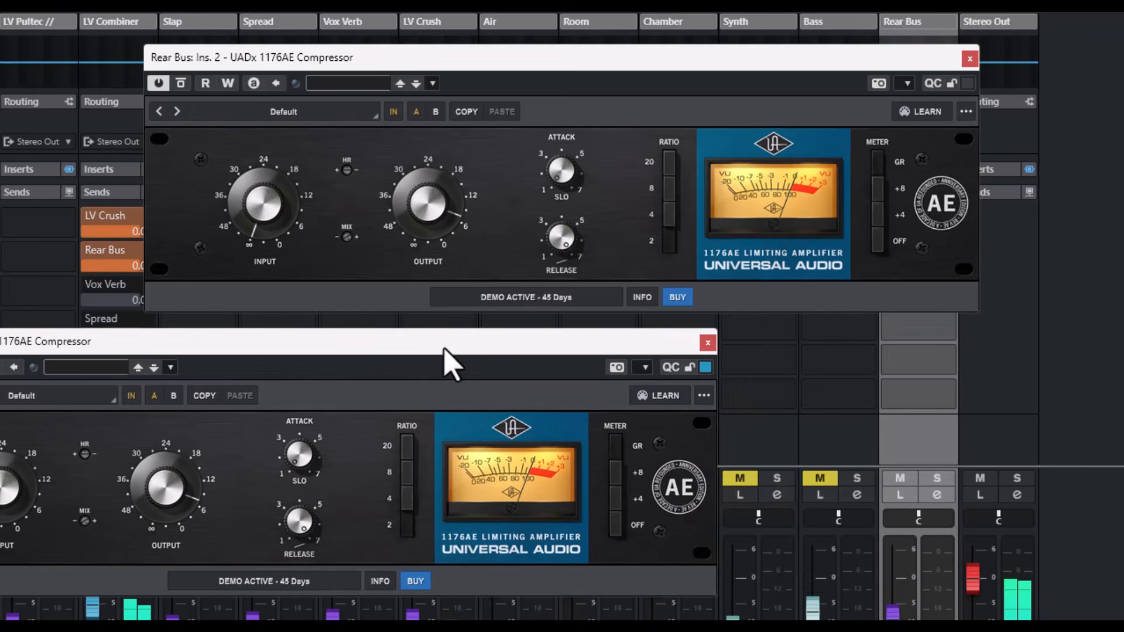
left_click(740, 478)
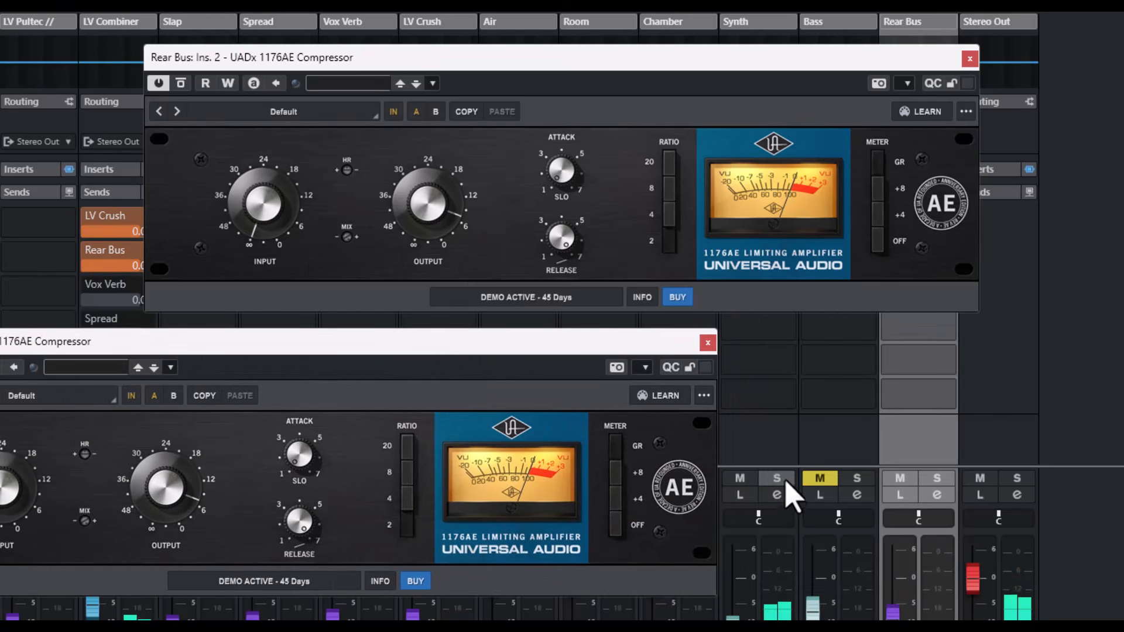
left_click(821, 480)
left_click_drag(495, 351, 725, 352)
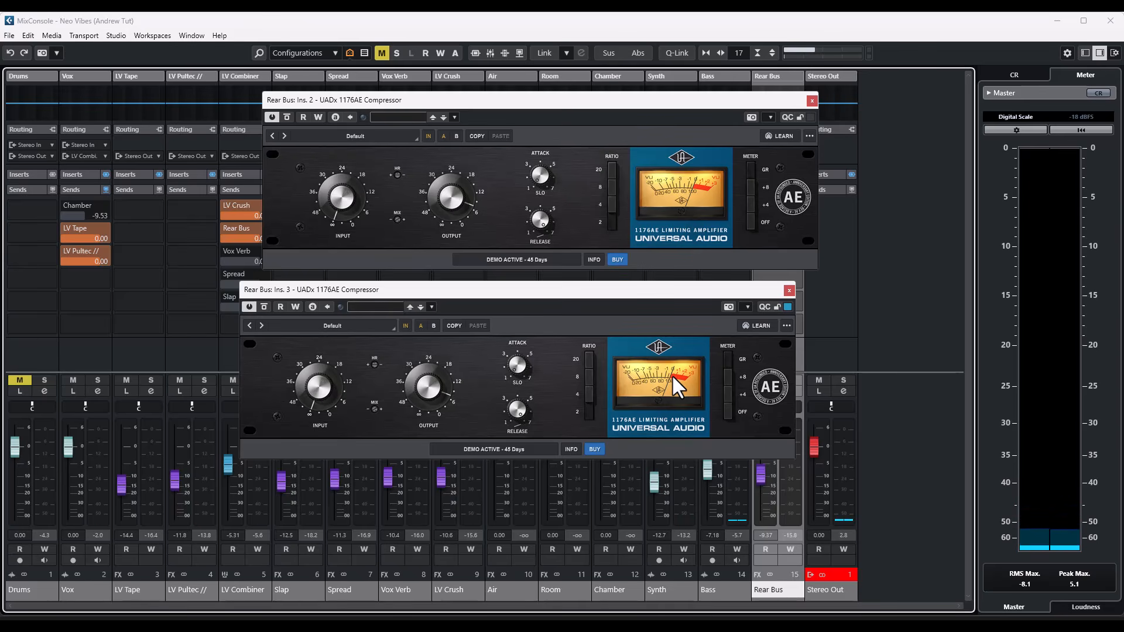
left_click(788, 290)
left_click(811, 101)
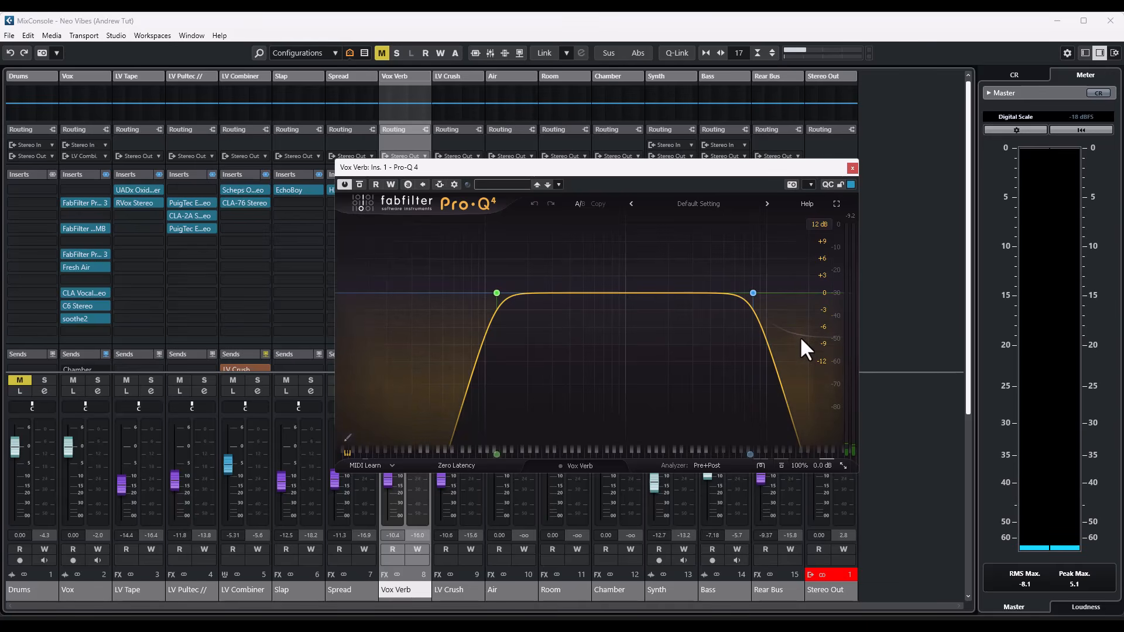
- Examine the high-cut band in Vox Verb's Pro-Q 4 and close the equalizer's editor
mouse_move(782, 273)
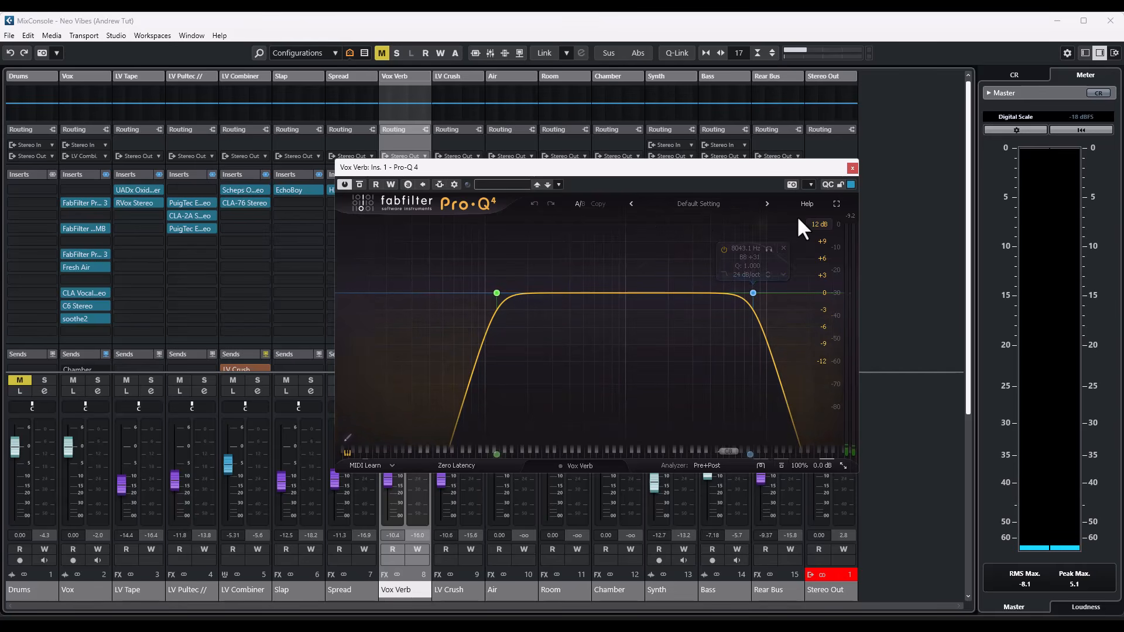
left_click(852, 168)
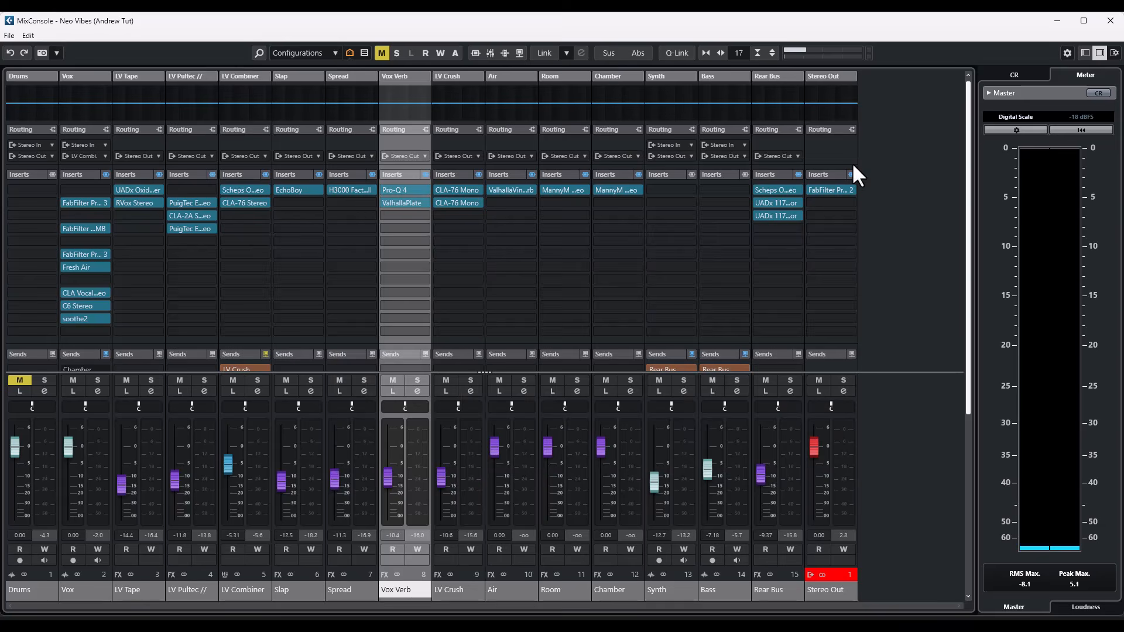
- Review Vox Verb's ValhallaPlate settings, and compare the vocal with LV Combiner's send to Vox Verb off and on
left_click(399, 202)
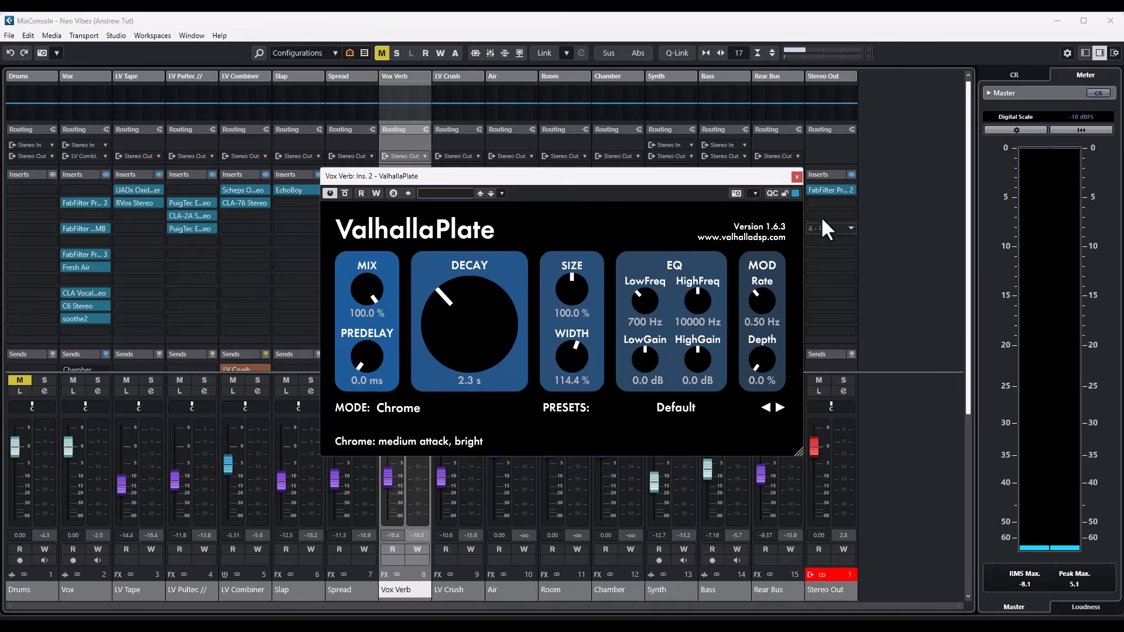
left_click(796, 176)
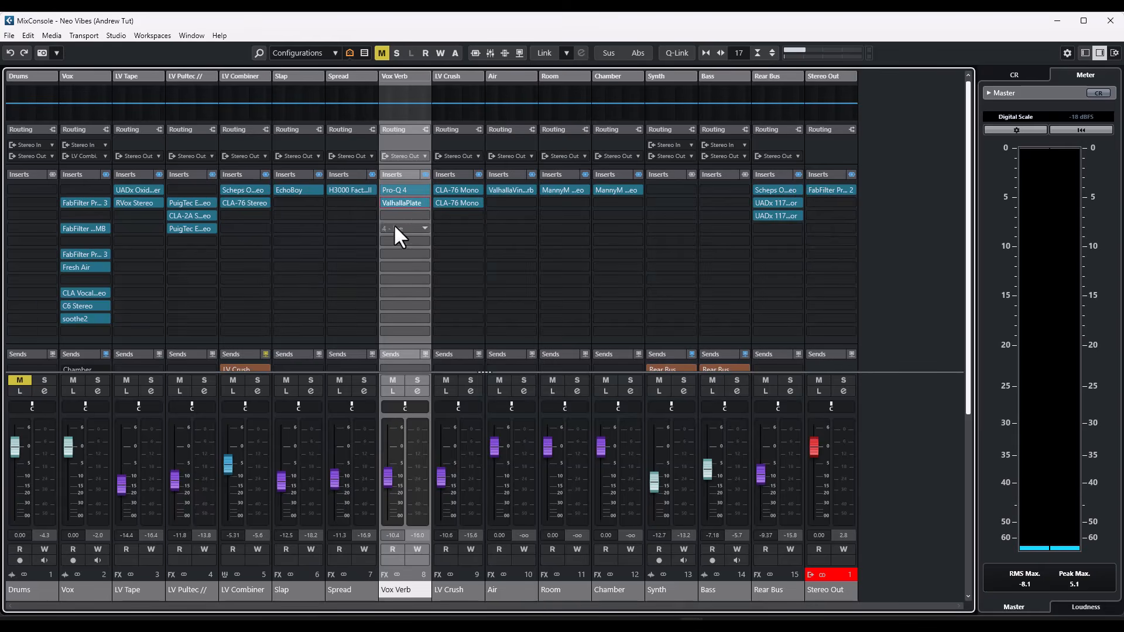
left_click(407, 175)
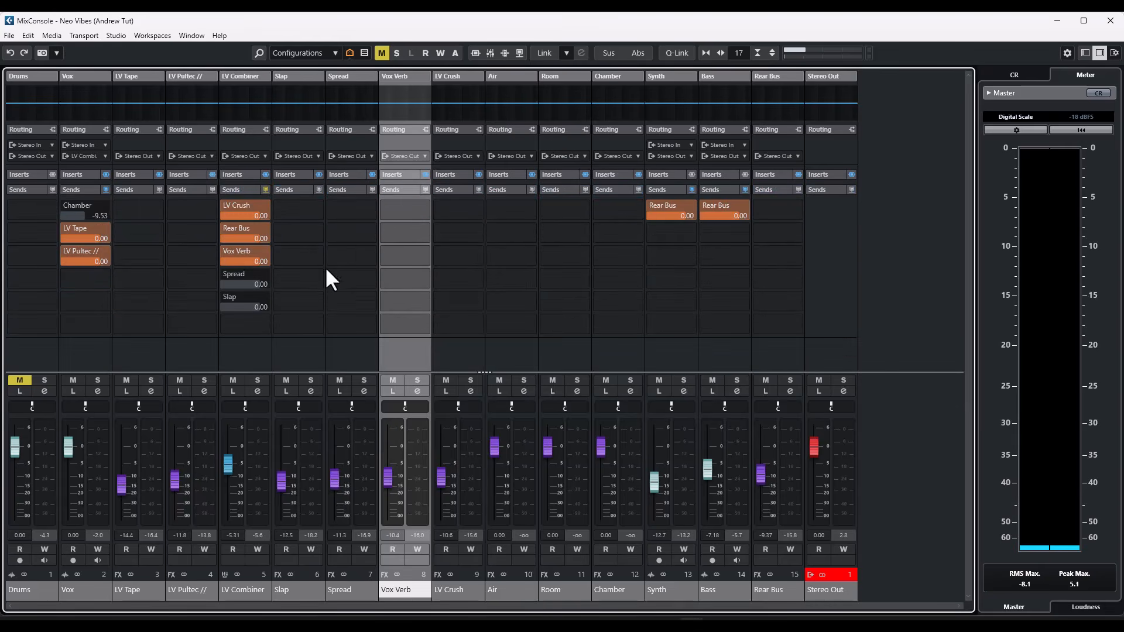
left_click(223, 251)
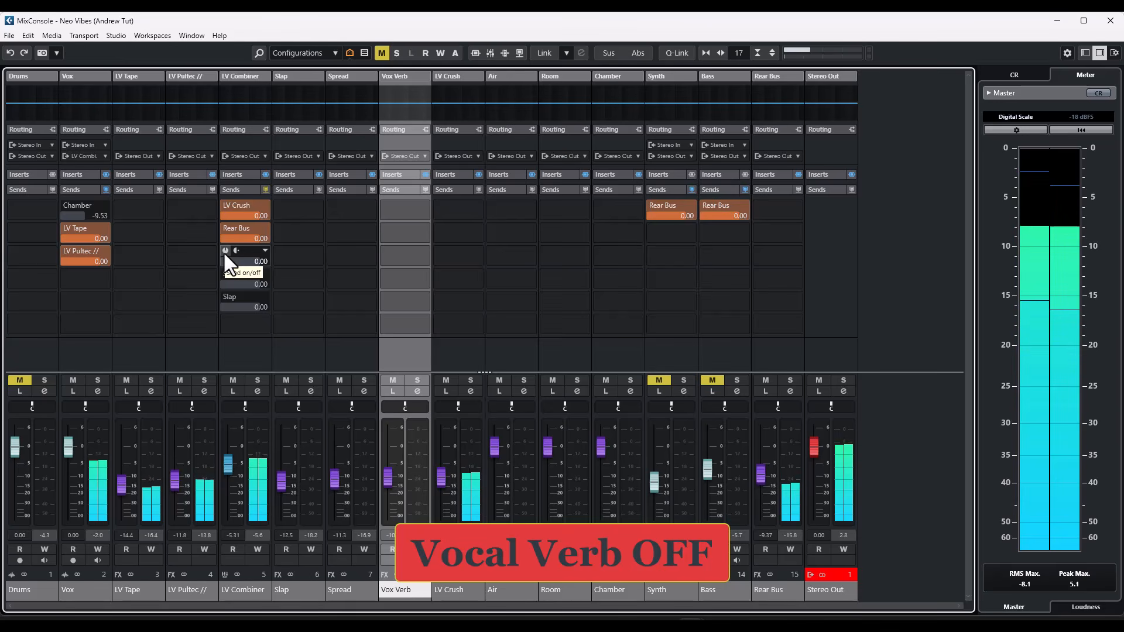
left_click(224, 251)
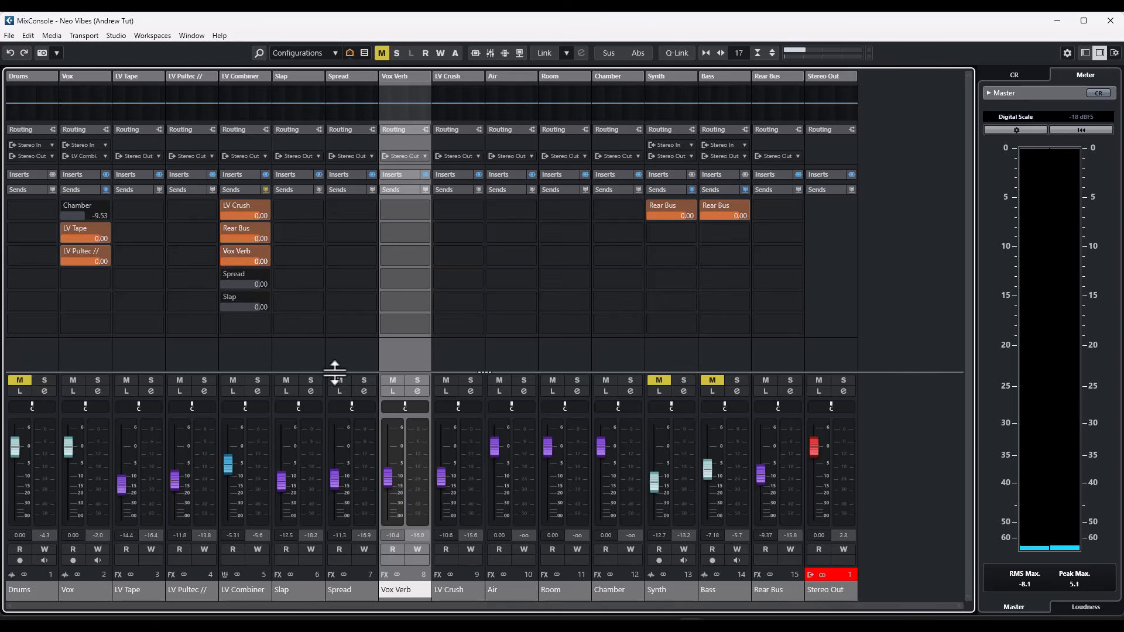
- Select the Spread channel and open its H3000 Factory Mk II plug-in to review the micro pitch shift settings
left_click(347, 591)
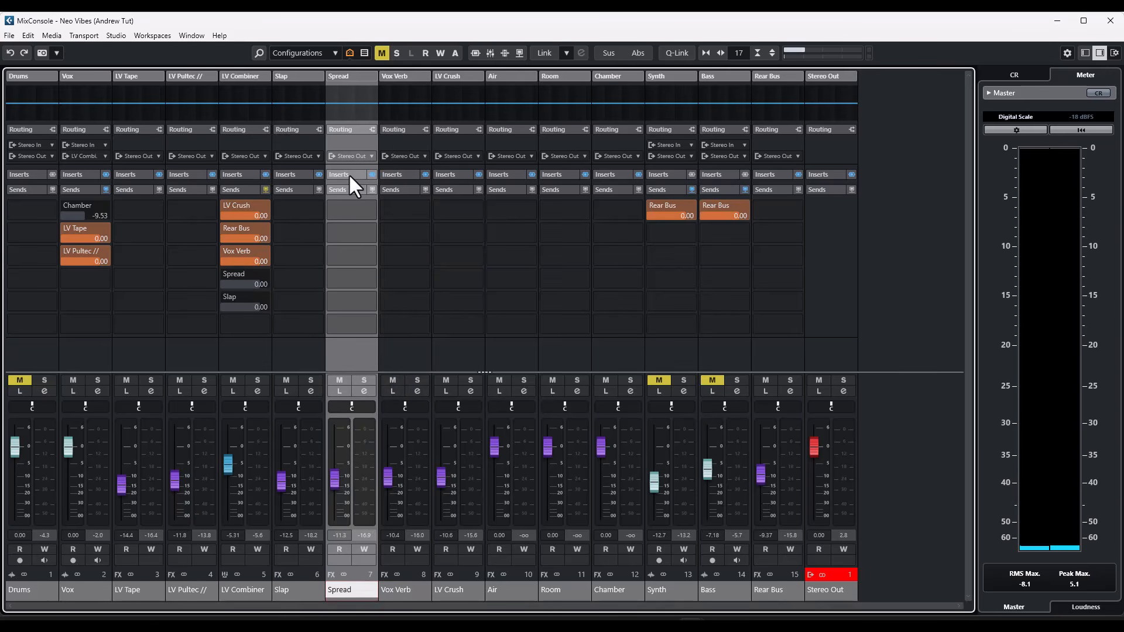
left_click(349, 175)
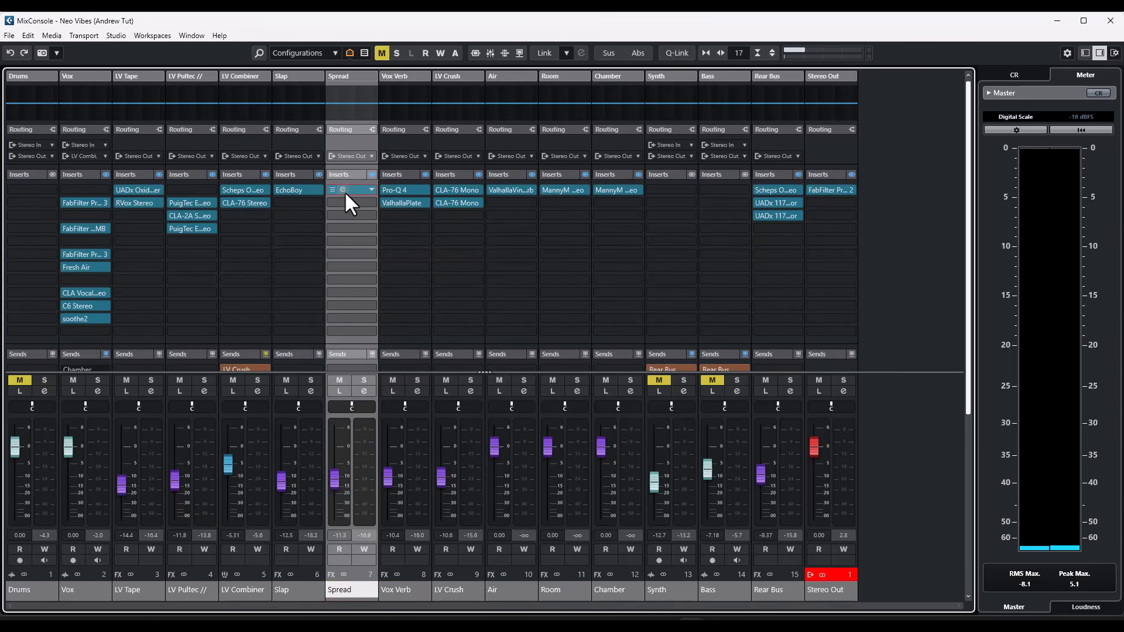
left_click(343, 190)
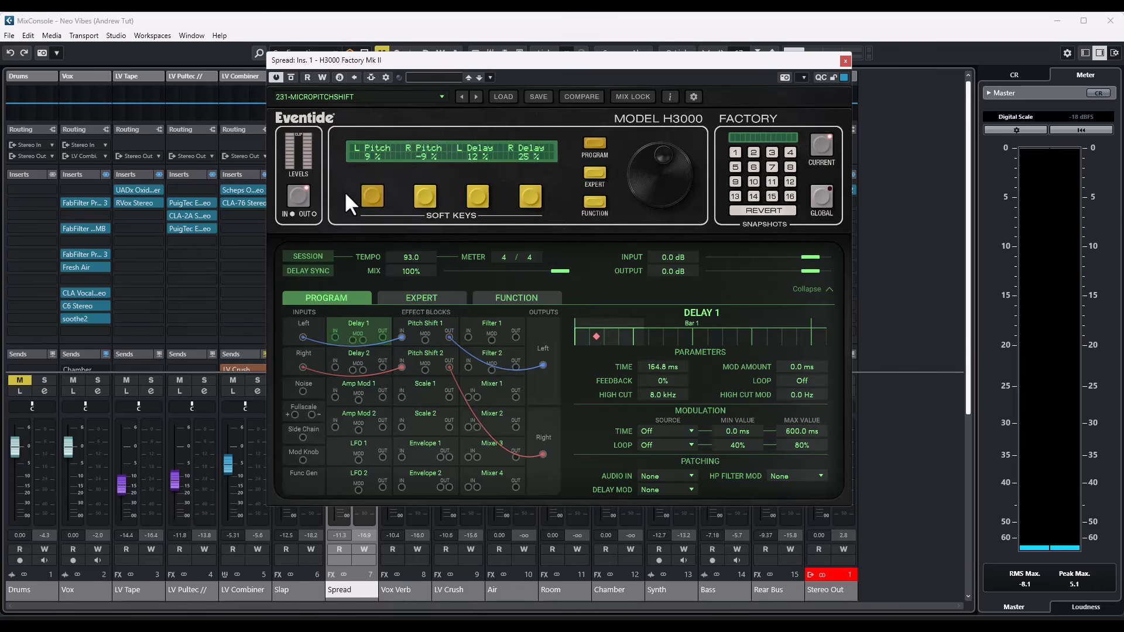
- Compare the vocal during playback with LV Combiner's send to Spread off and on, leave it enabled, and close the H3000 editor
key("space")
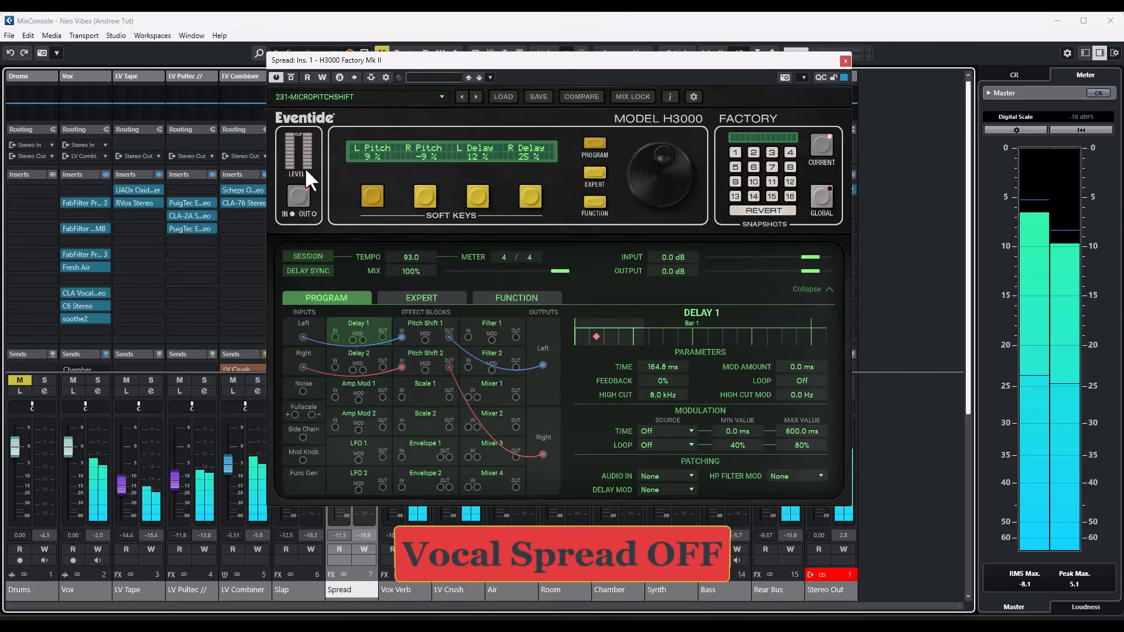
left_click(239, 174)
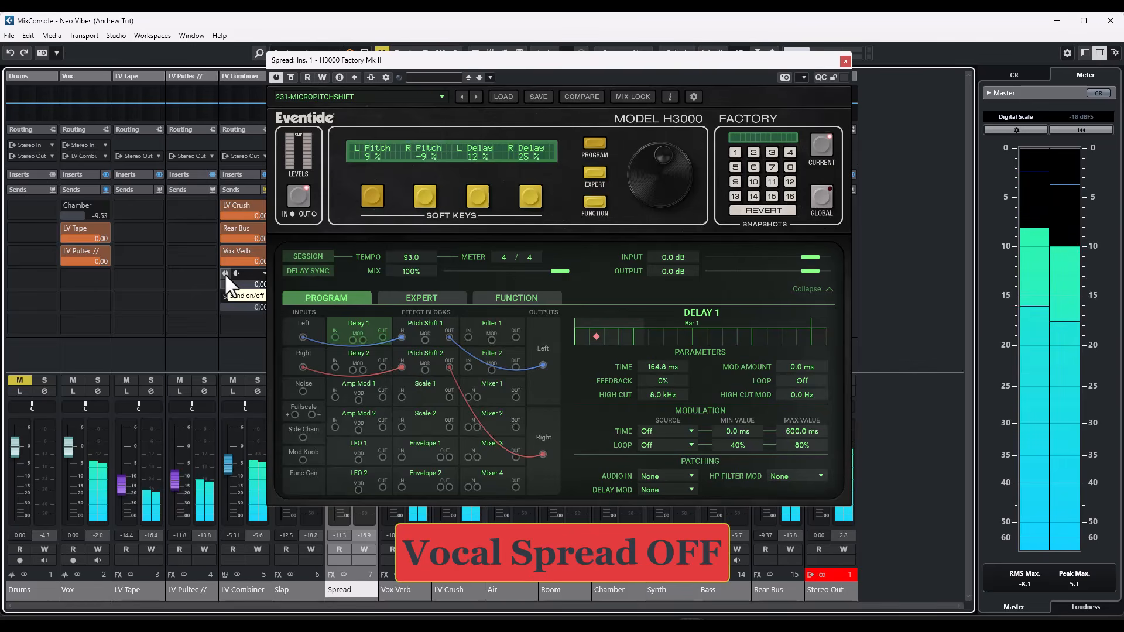
left_click(224, 274)
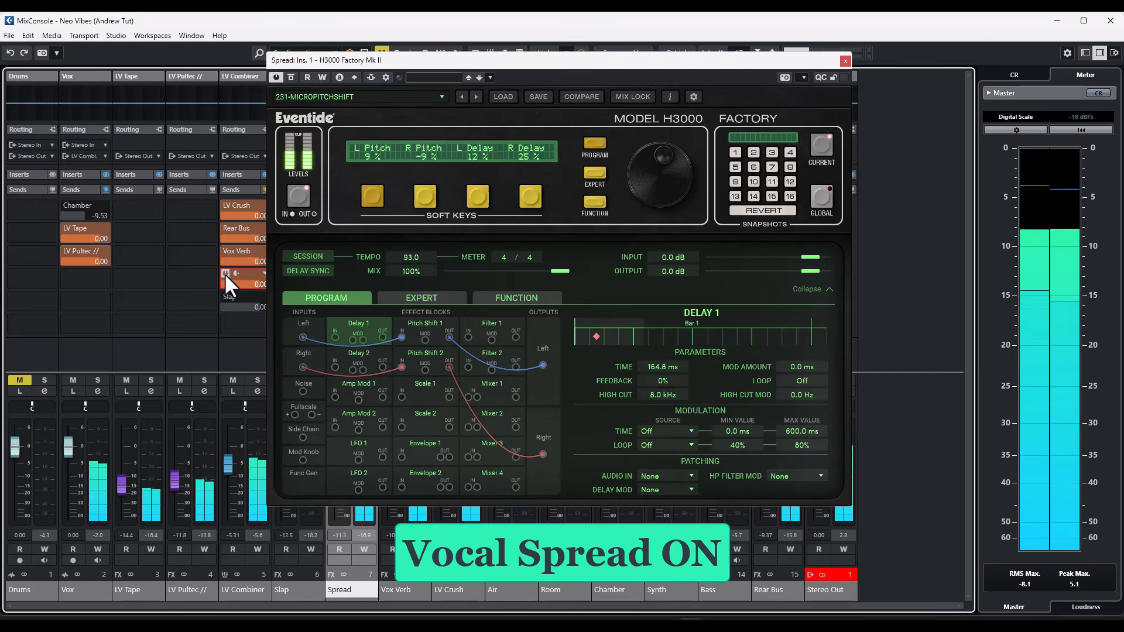
left_click(225, 273)
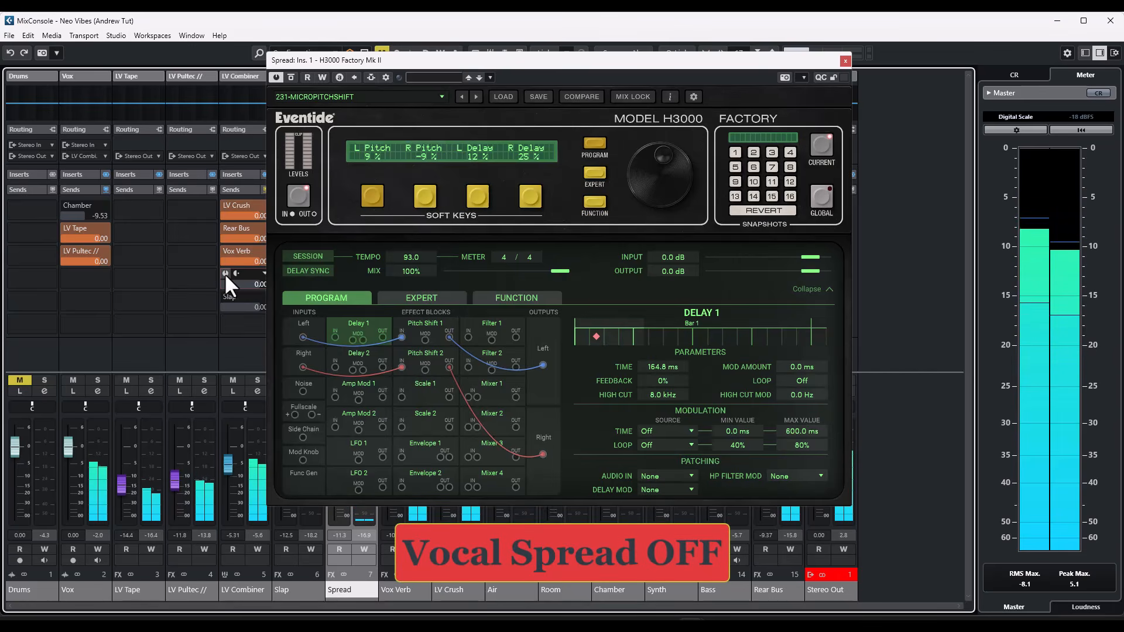
left_click(225, 273)
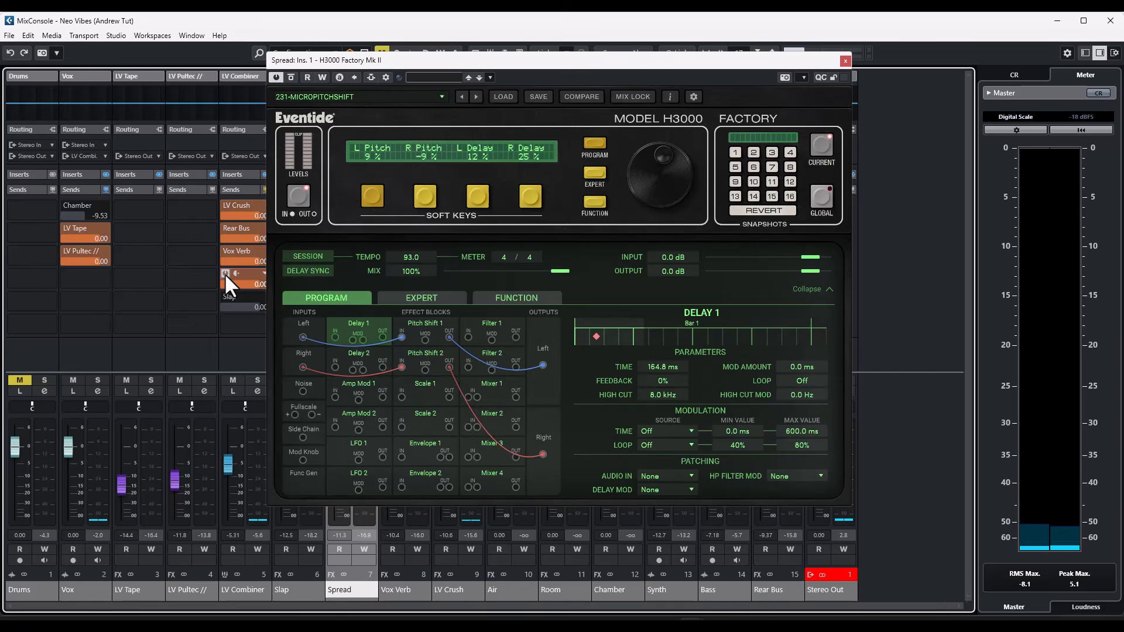
left_click(844, 61)
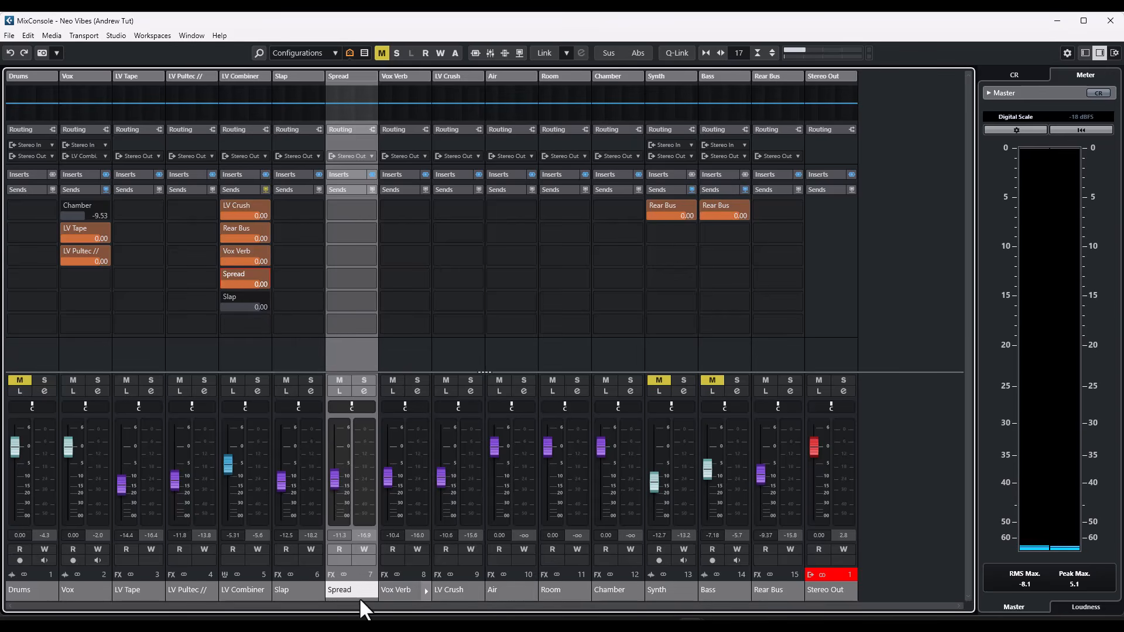
- Select the Slap channel and open its EchoBoy delay to review the EdgyVocalSlap preset
left_click(283, 587)
left_click(304, 174)
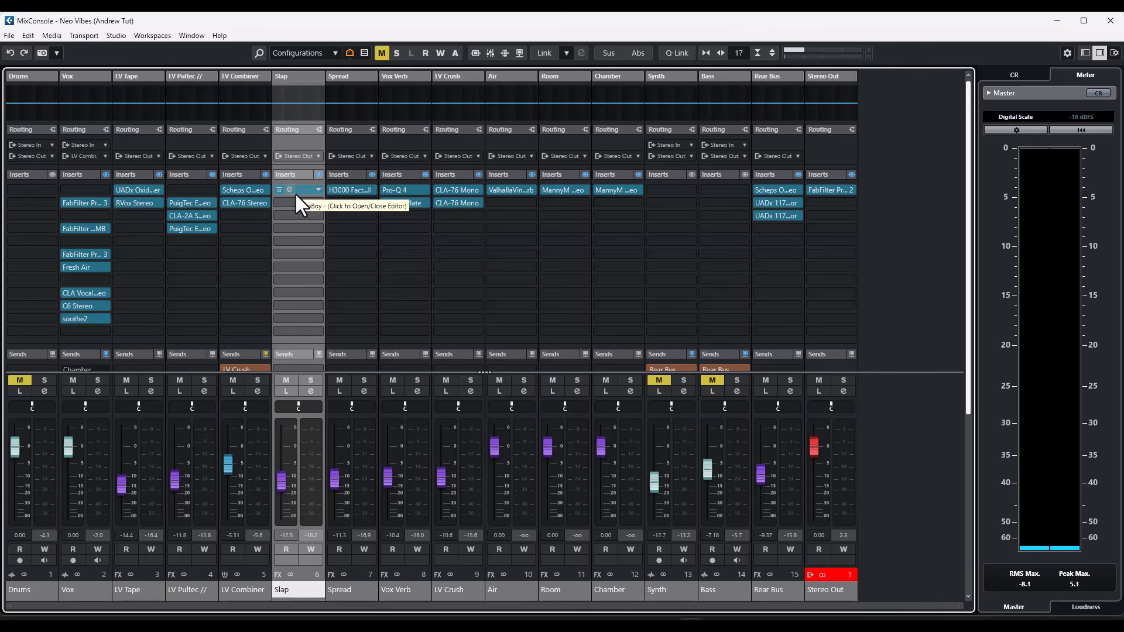
left_click(294, 192)
- Enable LV Combiner's send to Slap during playback to hear the slap delay, stop playback, and close the EchoBoy editor
left_click(283, 173)
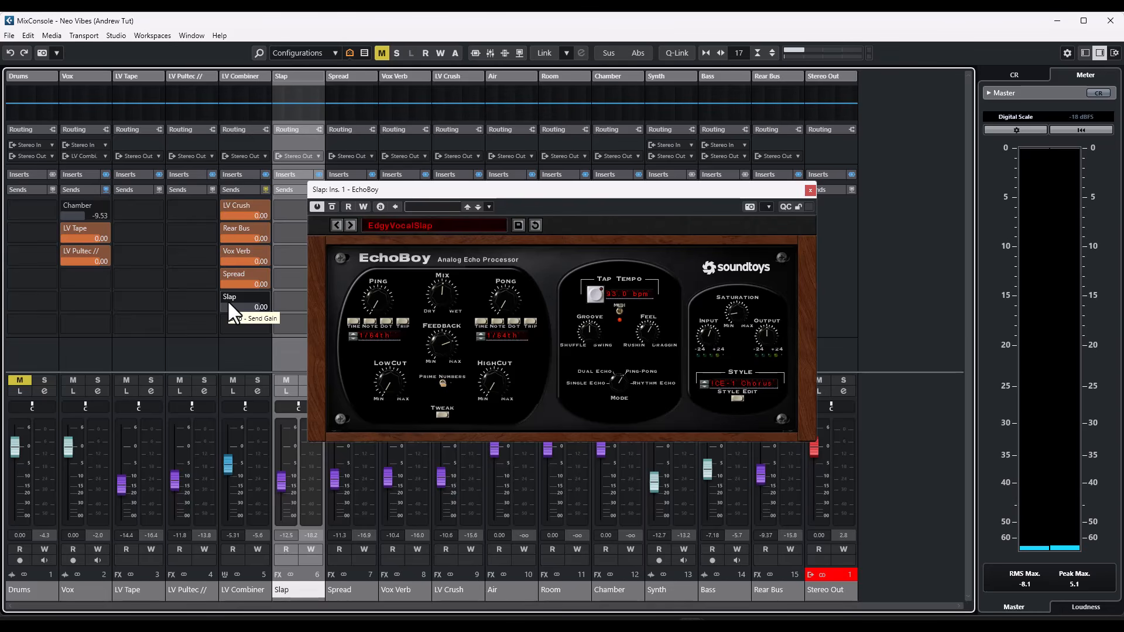
key("space")
mouse_move(228, 297)
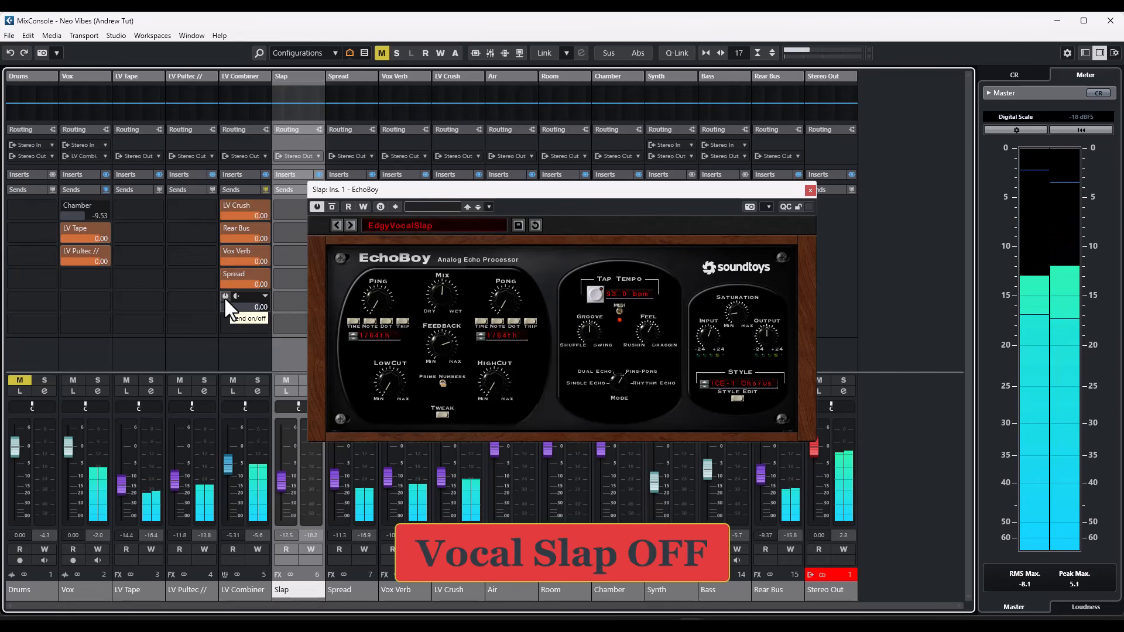
left_click(225, 297)
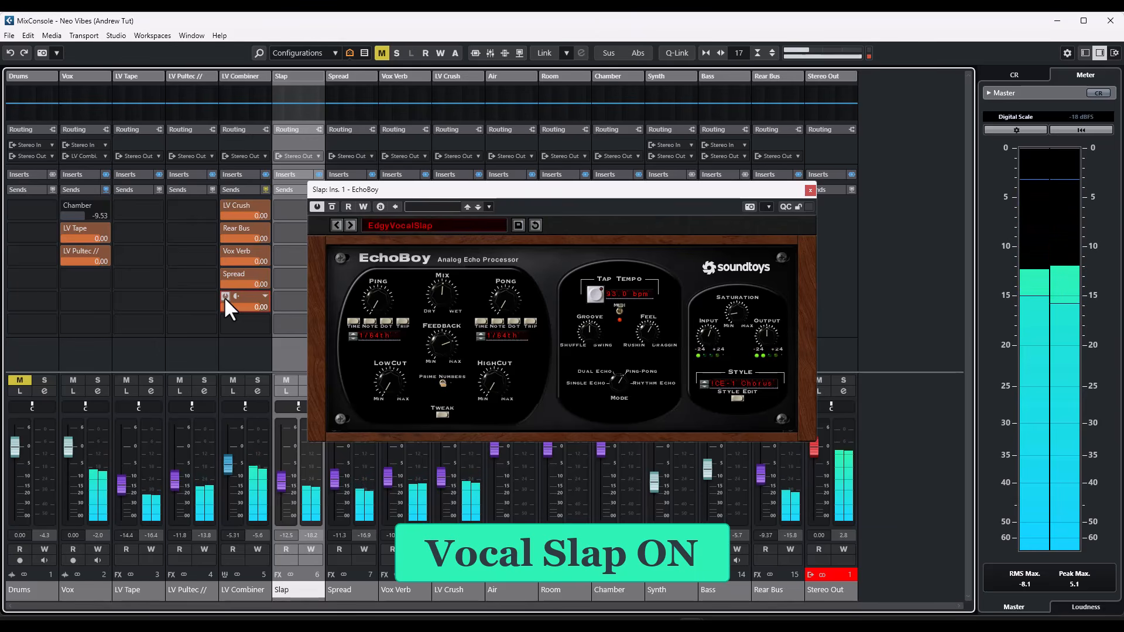
key("space")
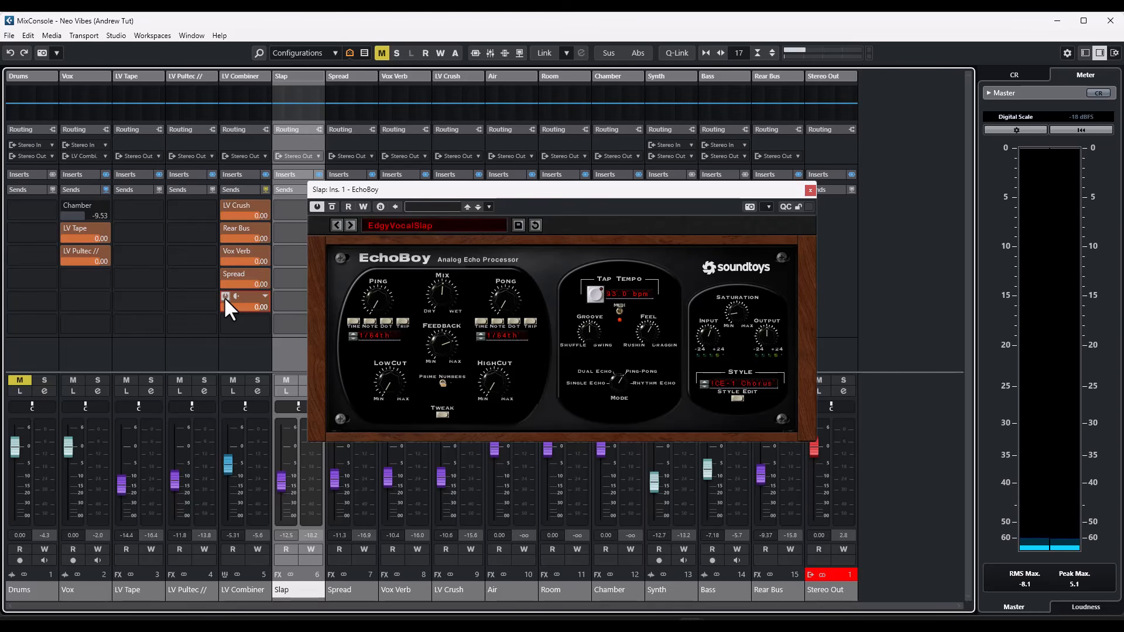
left_click(810, 190)
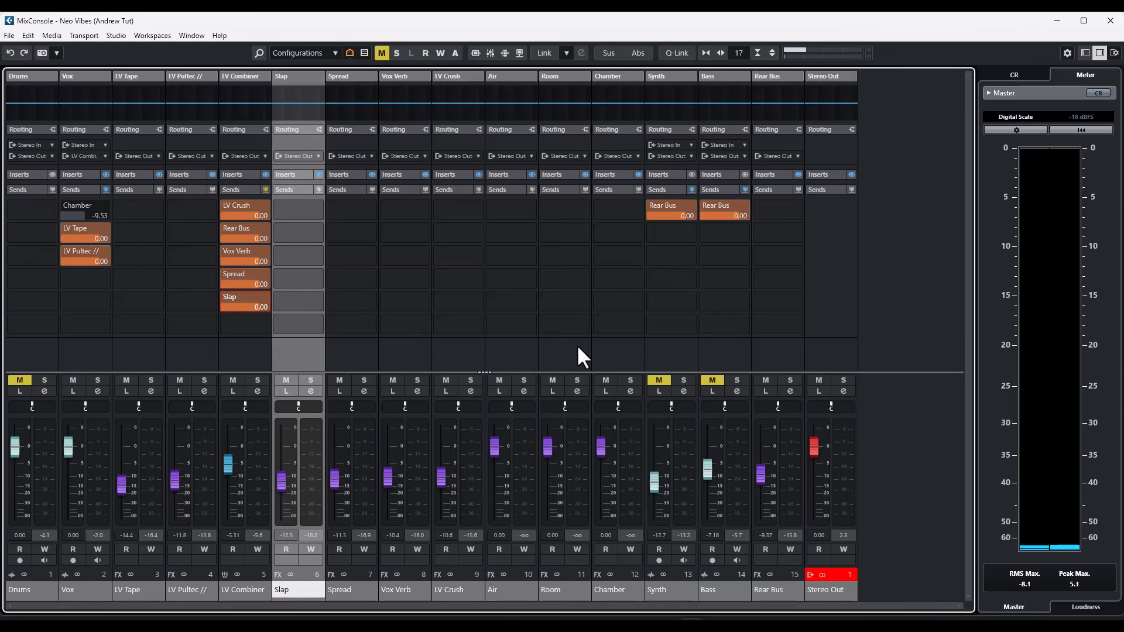
- Clear the sends bypass on LV Combiner, and compare the vocal during playback with all channel inserts bypassed and active
left_click(266, 189)
left_click(474, 51)
key("space")
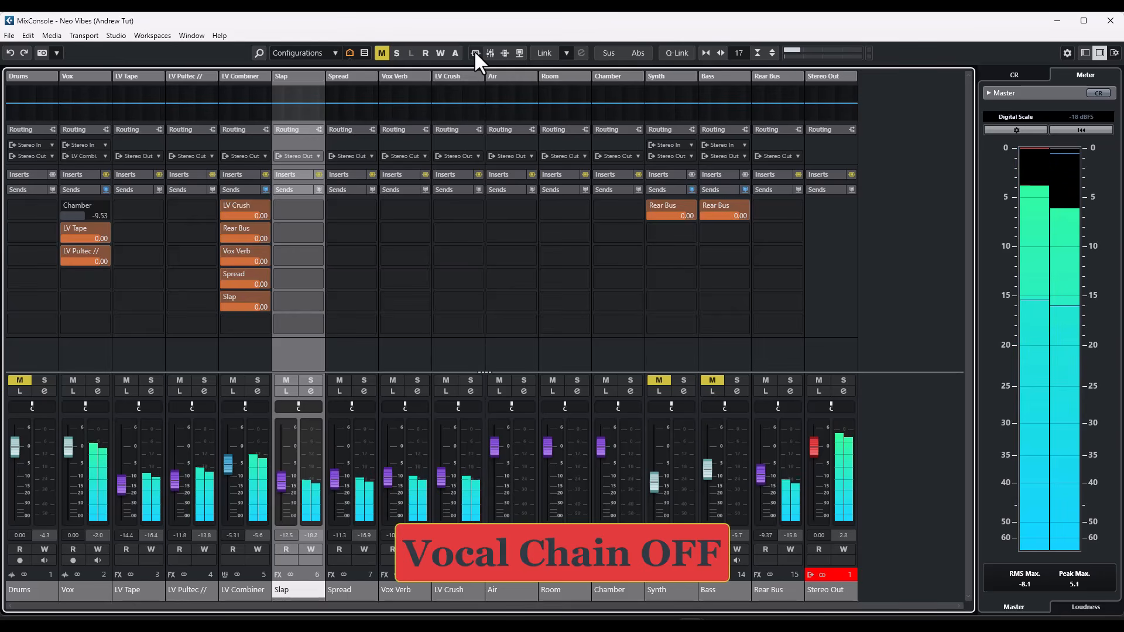
left_click(474, 52)
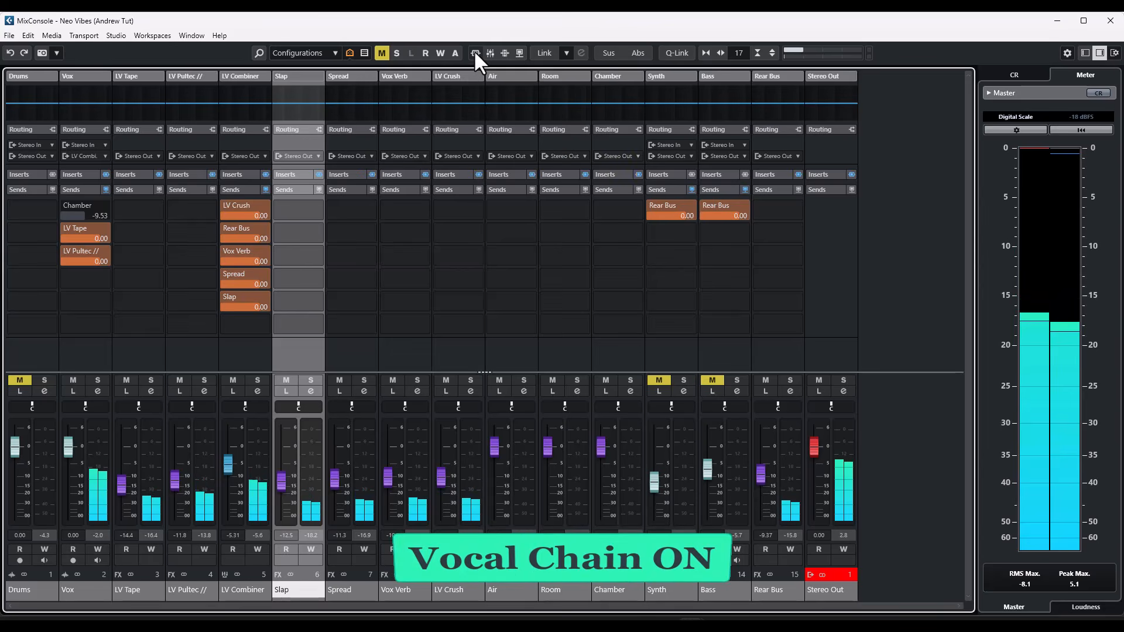